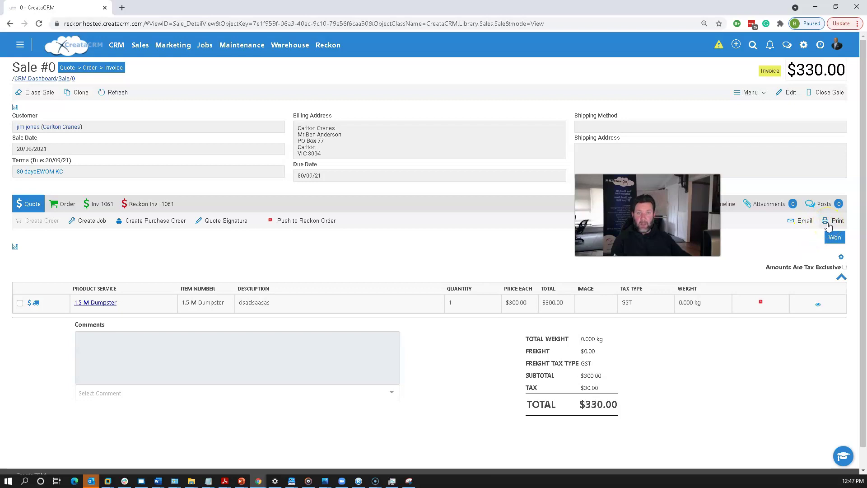
Review the report templates offered for printing the sale's quote and its sales order
{"action": "left_click", "coordinate": [466, 218]}
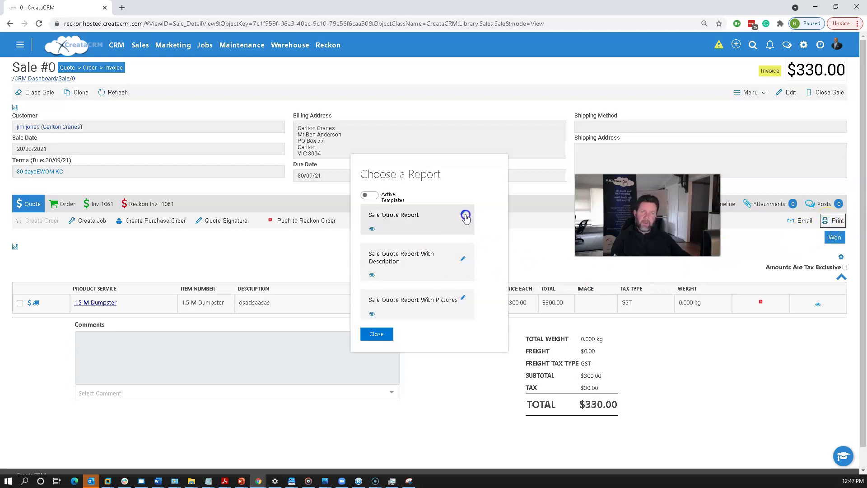
{"action": "left_click", "coordinate": [371, 335]}
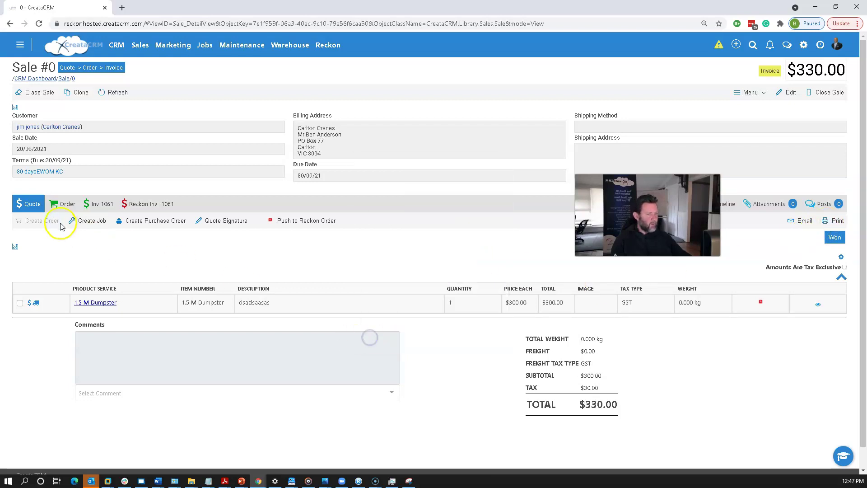
{"action": "left_click", "coordinate": [62, 225]}
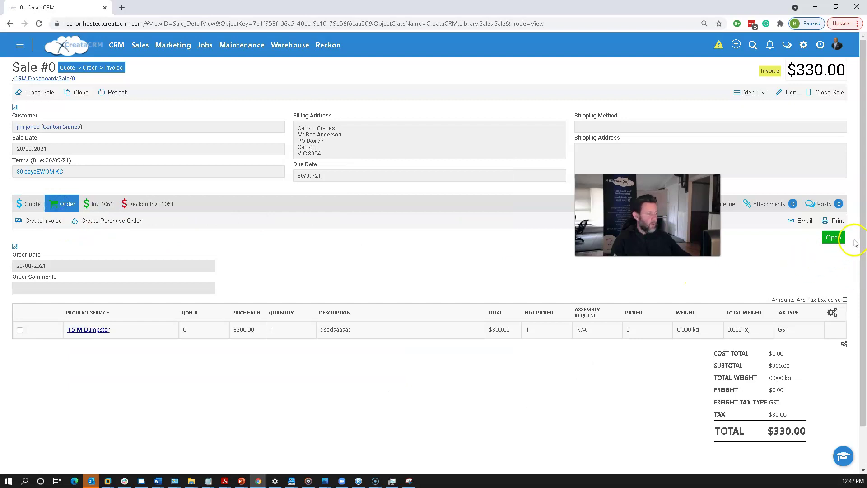
{"action": "left_click", "coordinate": [836, 221]}
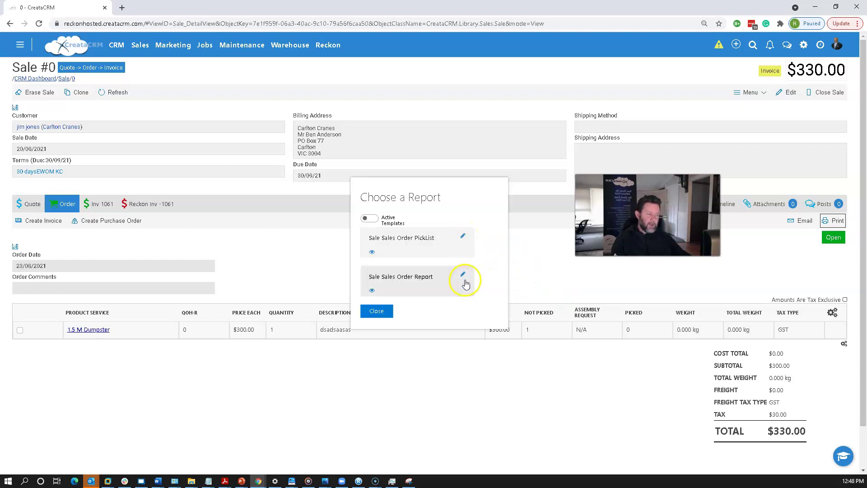
Open the quote's Sale Quote Report template for editing in the Report Designer
{"action": "left_click", "coordinate": [21, 204]}
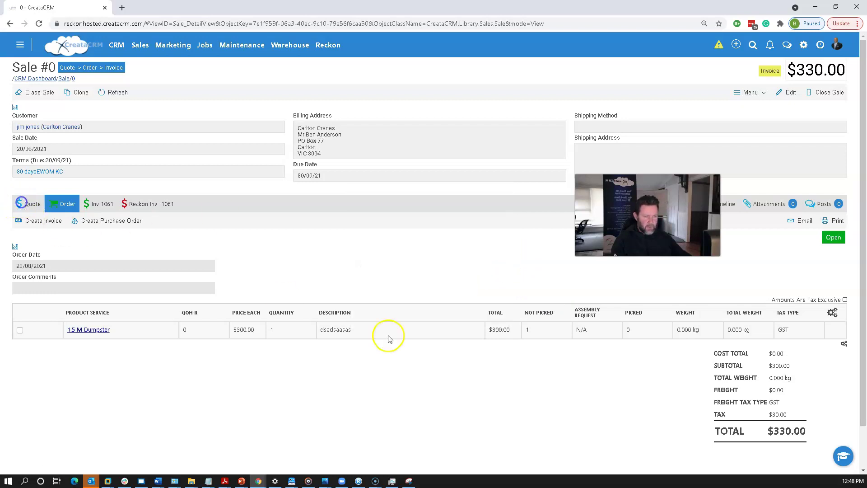
{"action": "left_click", "coordinate": [833, 221]}
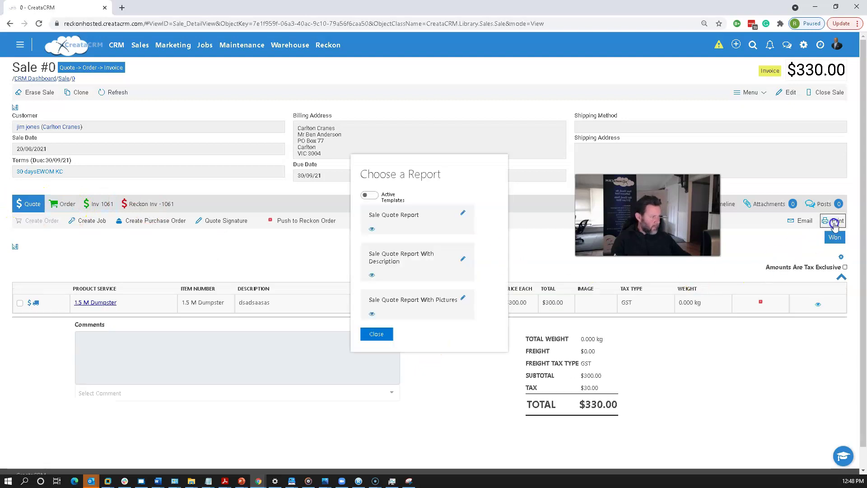
{"action": "left_click", "coordinate": [464, 259]}
{"action": "left_click", "coordinate": [462, 213]}
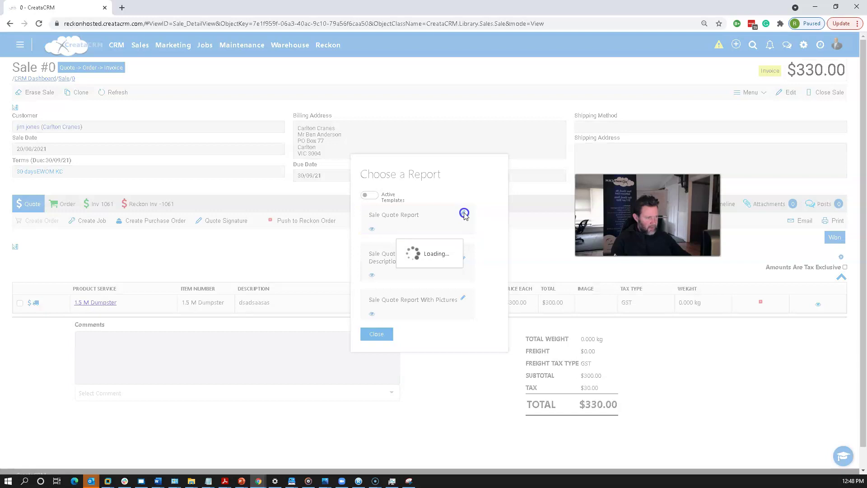
{"action": "left_click", "coordinate": [372, 228]}
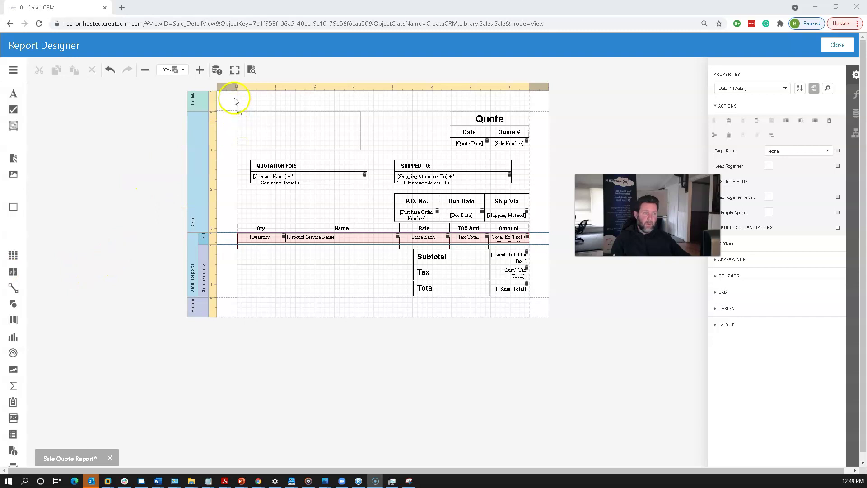
Narrow the left and right page margins of the quote template slightly
{"action": "mouse_move", "coordinate": [236, 87]}
{"action": "left_mouse_down"}
{"action": "mouse_move", "coordinate": [224, 87]}
{"action": "mouse_move", "coordinate": [245, 92]}
{"action": "mouse_move", "coordinate": [229, 89]}
{"action": "left_mouse_up"}
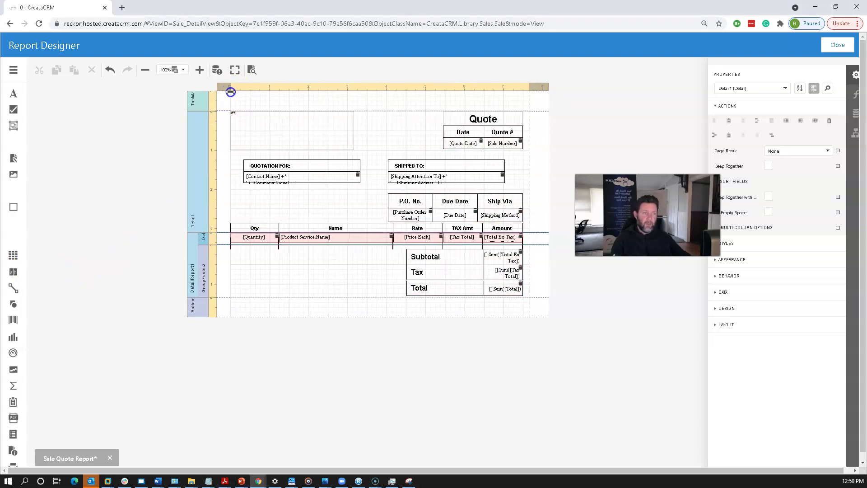
{"action": "left_click_drag", "start_coordinate": [530, 87], "coordinate": [538, 87]}
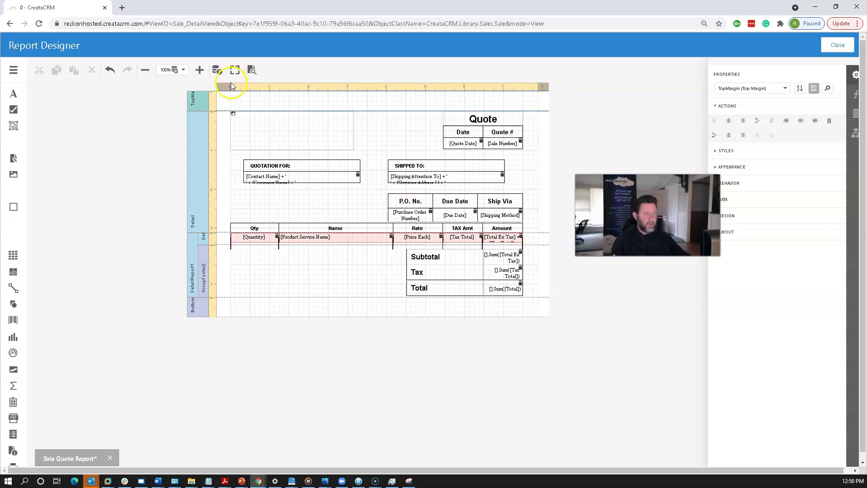
{"action": "left_click_drag", "start_coordinate": [229, 85], "coordinate": [232, 84]}
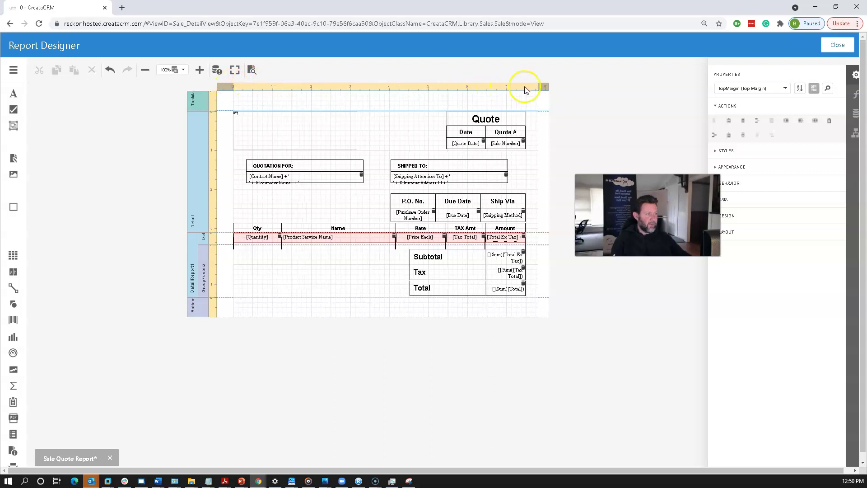
{"action": "left_click_drag", "start_coordinate": [538, 87], "coordinate": [509, 88]}
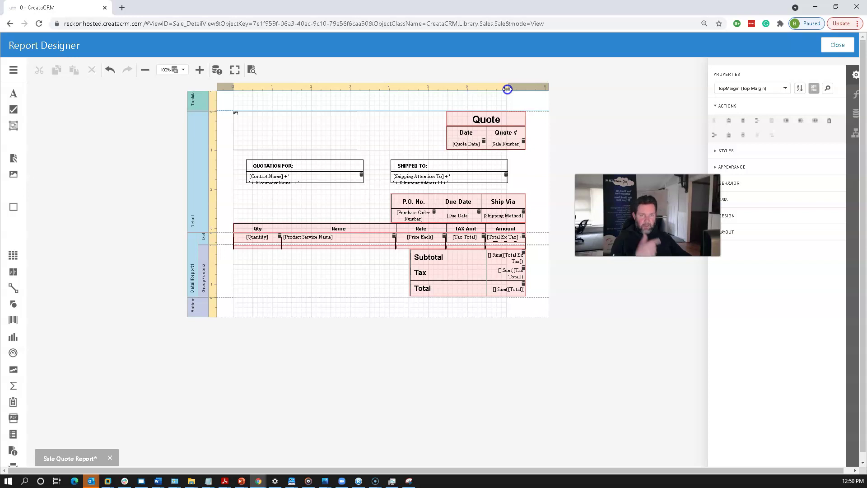
{"action": "left_click_drag", "start_coordinate": [508, 89], "coordinate": [528, 91]}
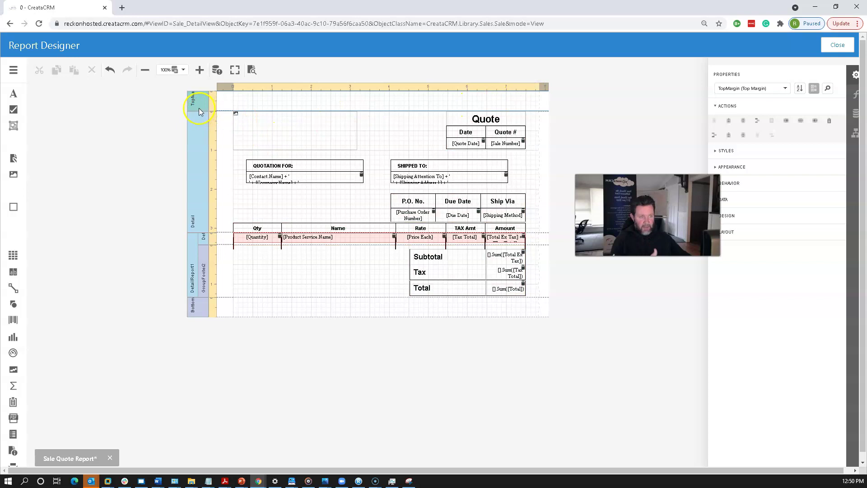
Increase the height of the template's top margin band slightly, moving the quote content lower on the page
{"action": "mouse_move", "coordinate": [198, 108]}
{"action": "left_mouse_down"}
{"action": "mouse_move", "coordinate": [195, 138]}
{"action": "mouse_move", "coordinate": [198, 117]}
{"action": "left_mouse_up"}
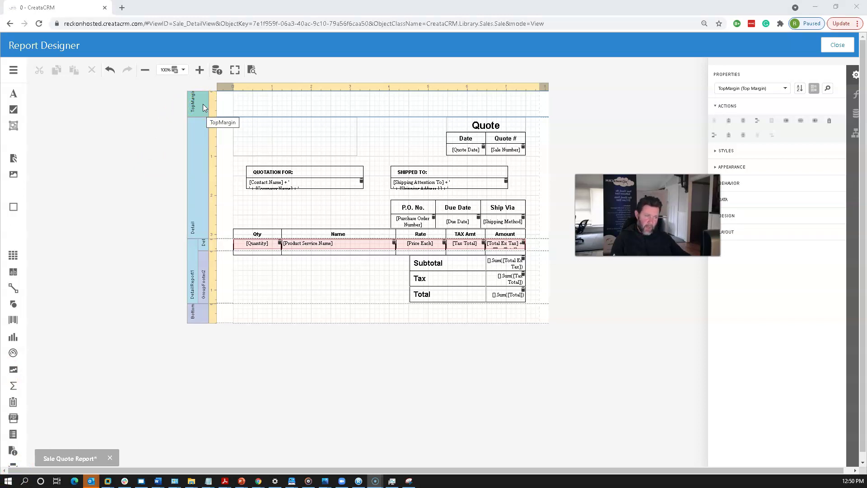
{"action": "left_click", "coordinate": [200, 157]}
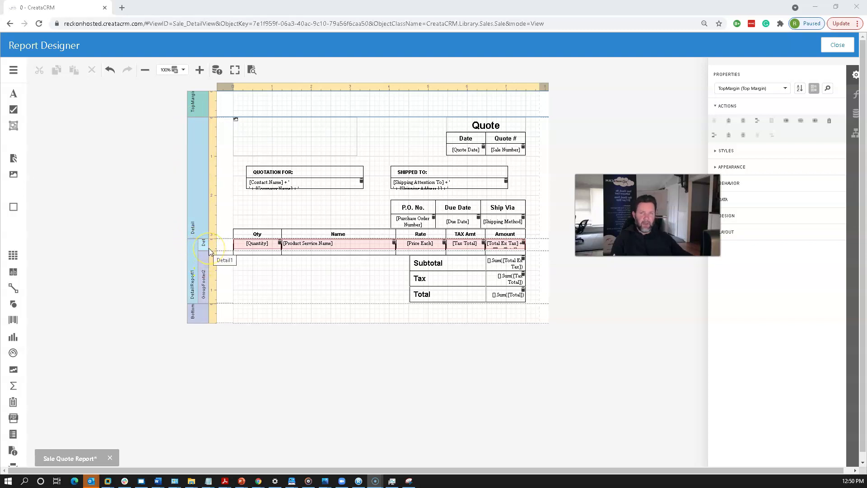
{"action": "left_click", "coordinate": [199, 321]}
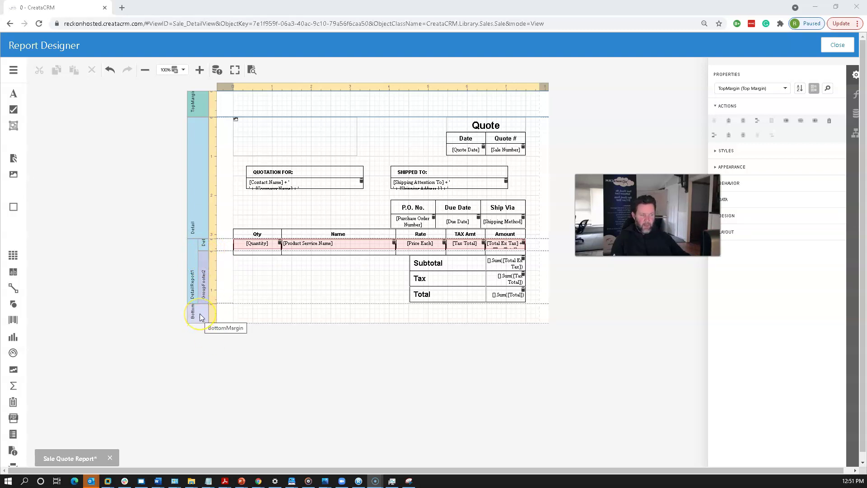
{"action": "left_click", "coordinate": [211, 210]}
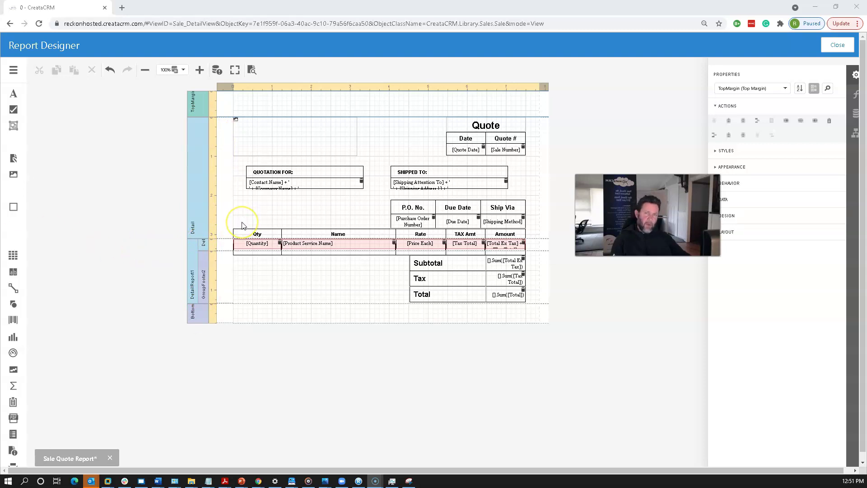
Change the Date heading in the table under the Quote title to "Date xxxx"
{"action": "left_click", "coordinate": [465, 142]}
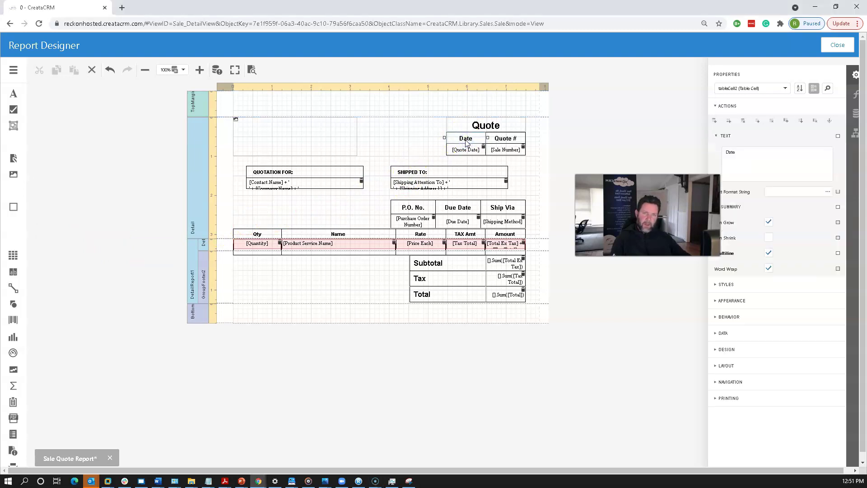
{"action": "left_click", "coordinate": [468, 221]}
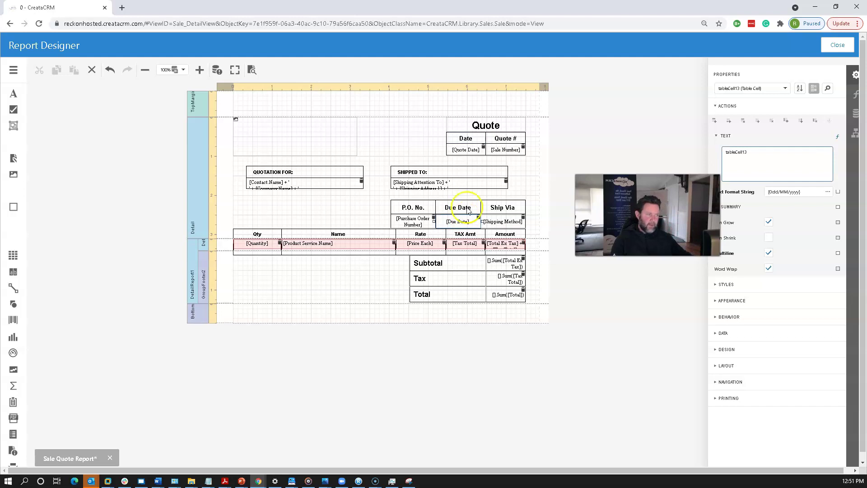
{"action": "left_click", "coordinate": [472, 140]}
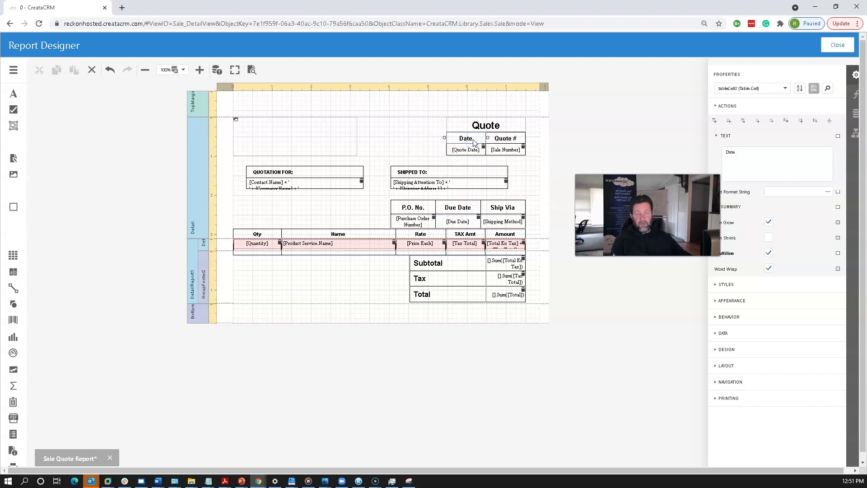
{"action": "double_click", "coordinate": [474, 141]}
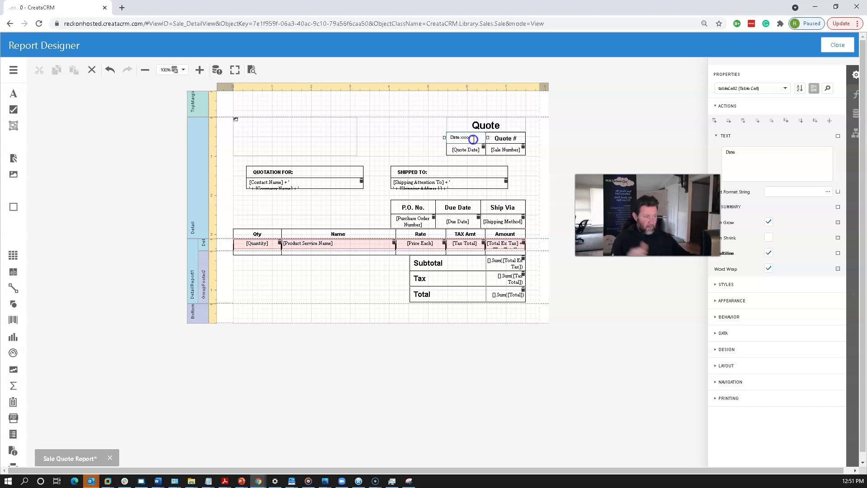
{"action": "left_click", "coordinate": [417, 224]}
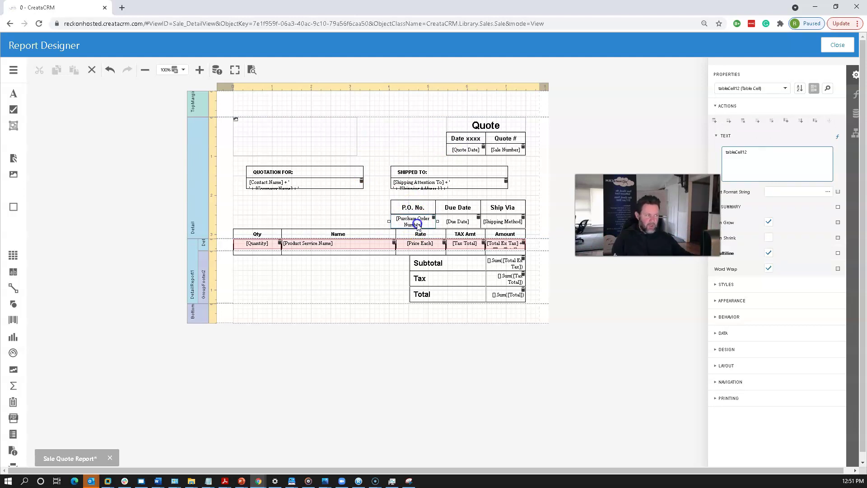
Examine the P.O. No. label's editable text and the bound Purchase Order Number field beneath it
{"action": "left_click", "coordinate": [18, 465]}
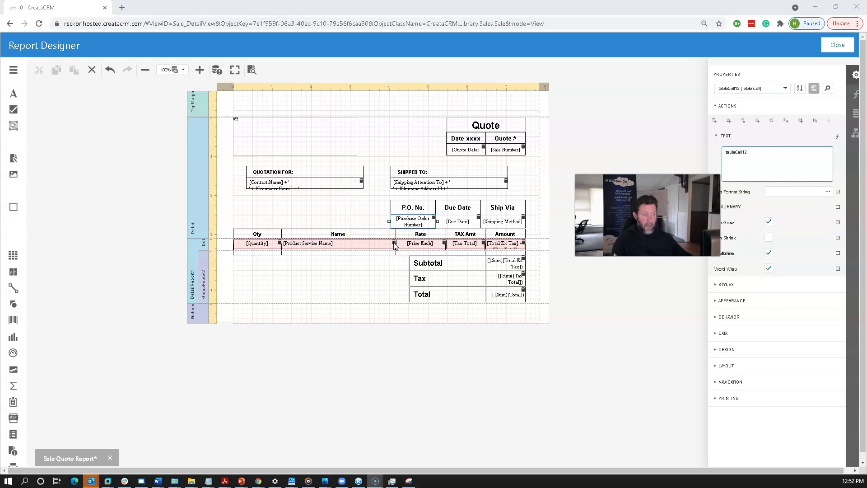
{"action": "left_click", "coordinate": [371, 203]}
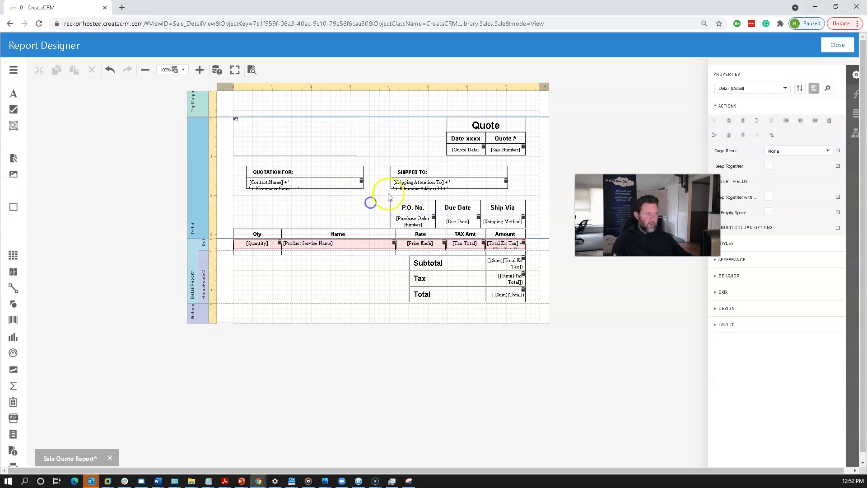
{"action": "double_click", "coordinate": [420, 207]}
{"action": "double_click", "coordinate": [413, 221]}
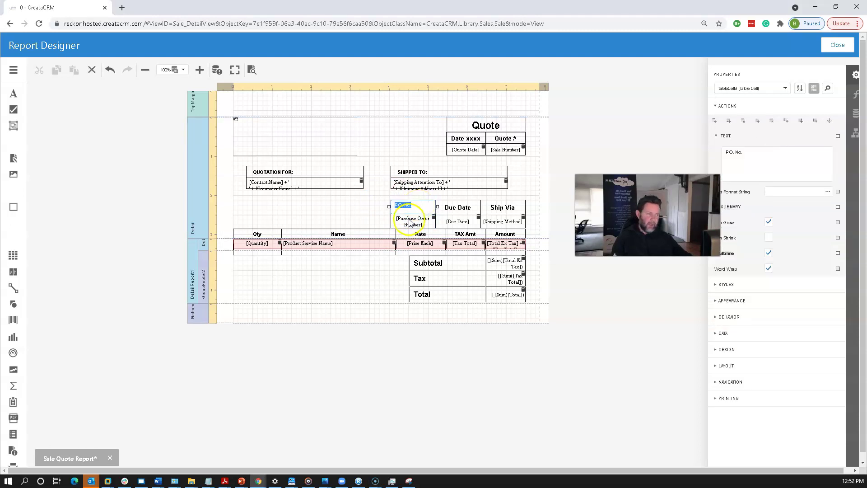
{"action": "left_click", "coordinate": [330, 197]}
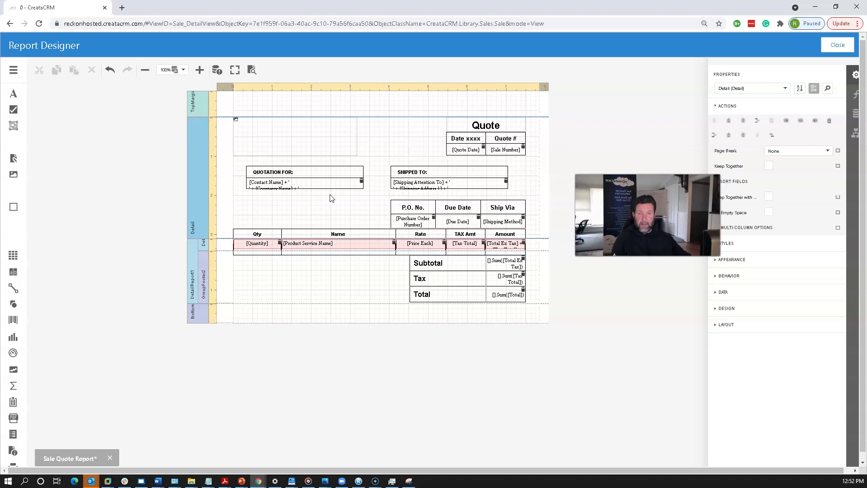
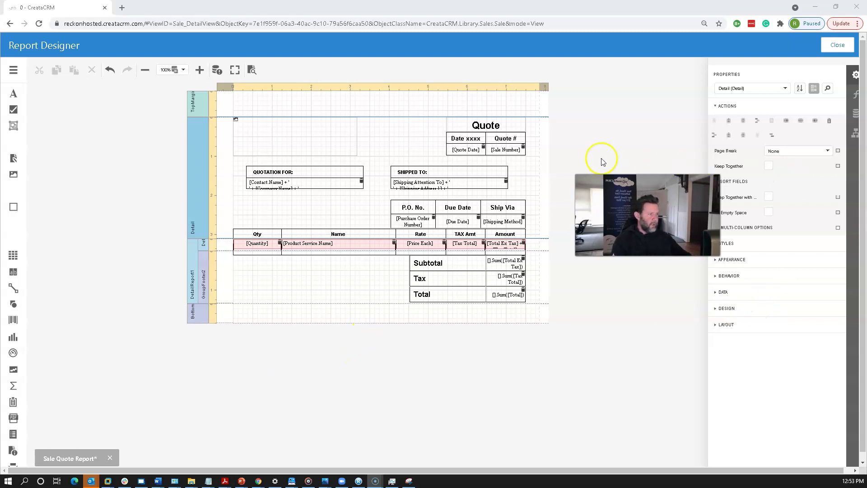
Add the Promised Date field from collectionDataSource1 to the Detail band, placing it just left of the quote date and number table
{"action": "left_click", "coordinate": [855, 113]}
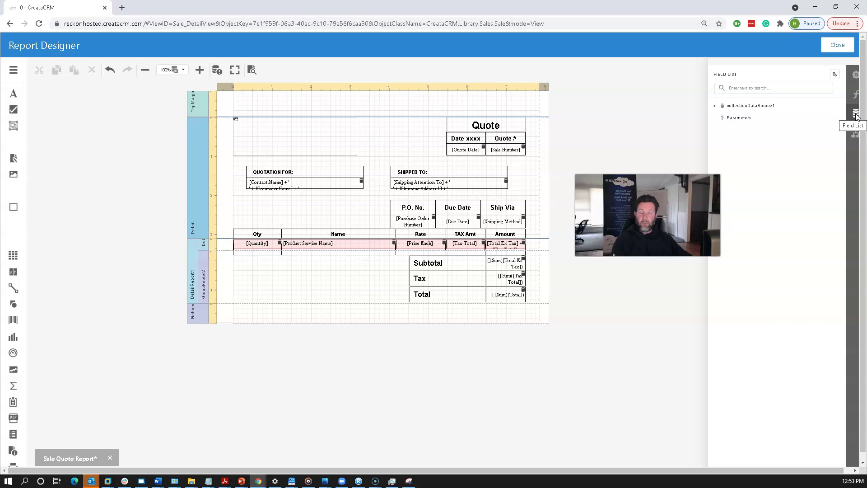
{"action": "left_click", "coordinate": [715, 106]}
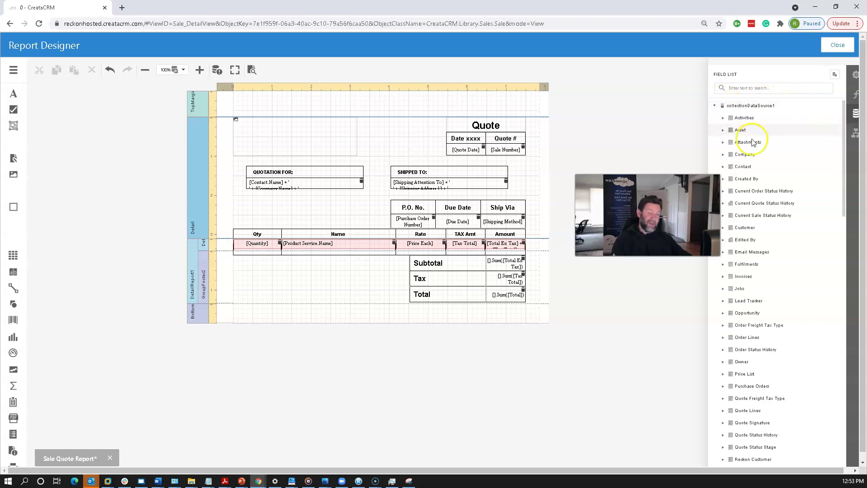
{"action": "scroll", "coordinate": [782, 280], "scroll_direction": "down", "scroll_amount": 15}
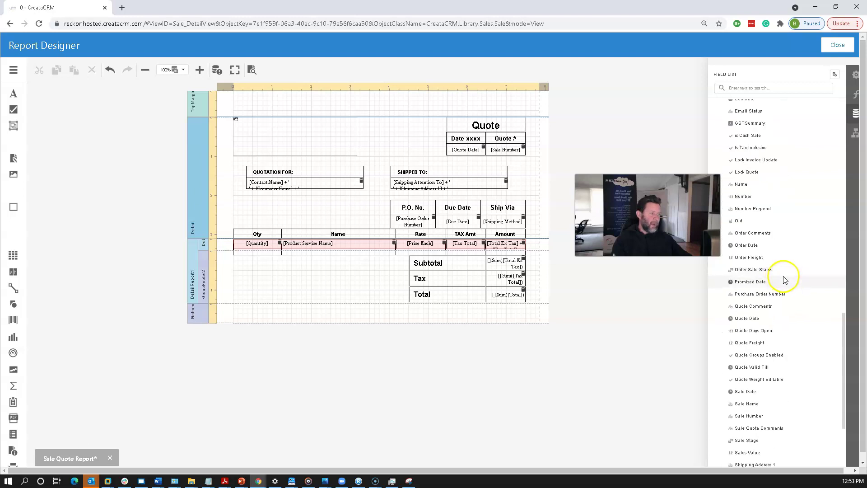
{"action": "scroll", "coordinate": [784, 273], "scroll_direction": "up", "scroll_amount": 8}
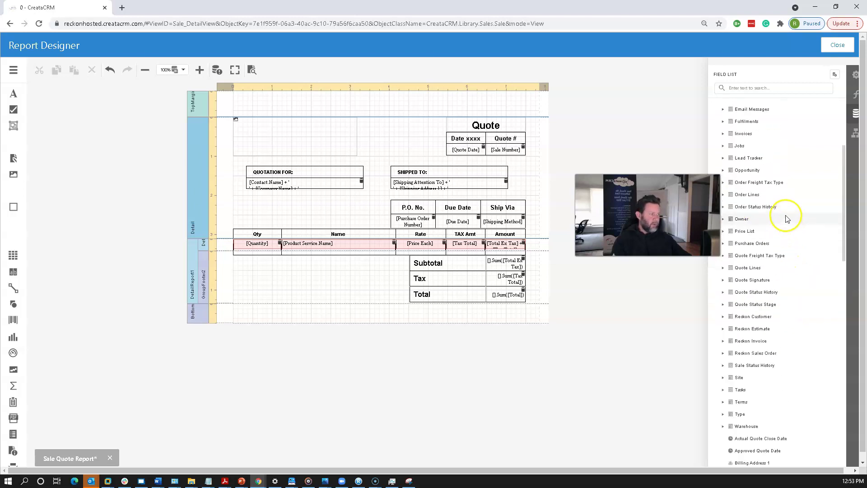
{"action": "scroll", "coordinate": [770, 183], "scroll_direction": "down", "scroll_amount": 7}
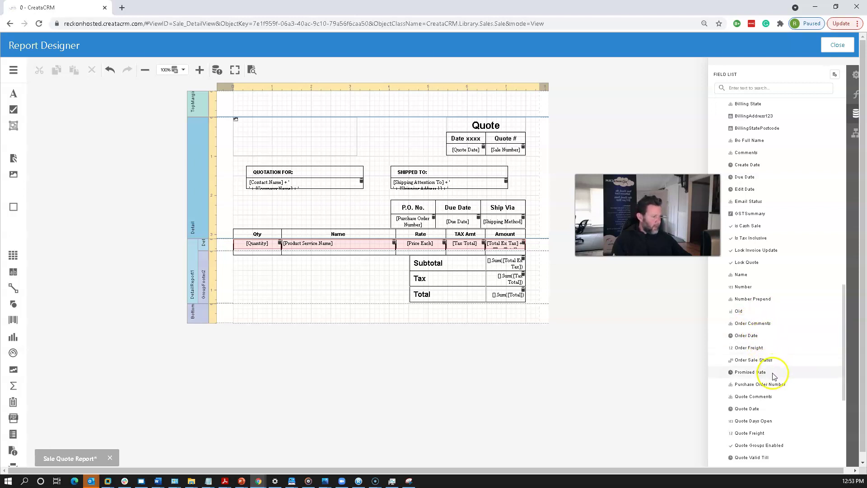
{"action": "left_click", "coordinate": [731, 366]}
{"action": "left_click_drag", "start_coordinate": [731, 366], "coordinate": [267, 210]}
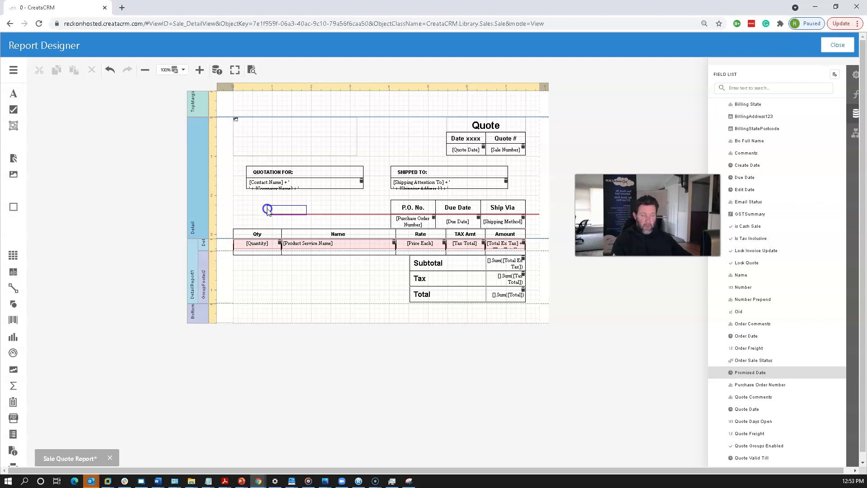
{"action": "left_click_drag", "start_coordinate": [268, 210], "coordinate": [269, 210]}
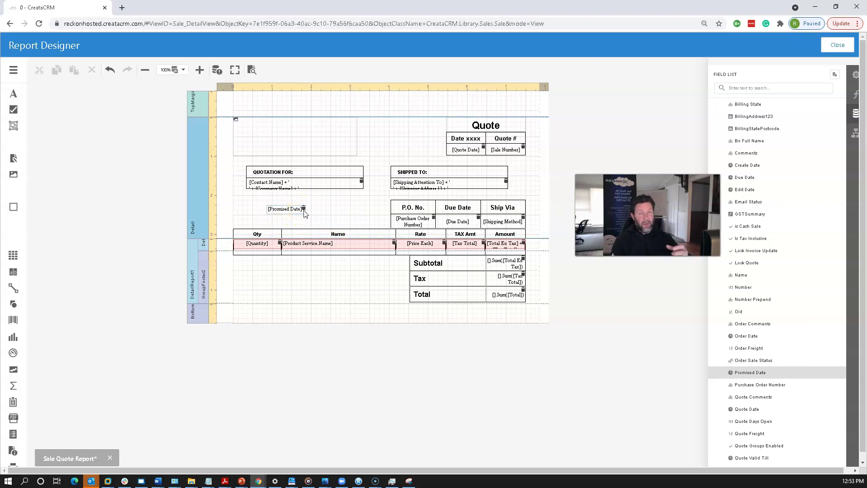
{"action": "left_click_drag", "start_coordinate": [289, 208], "coordinate": [396, 138]}
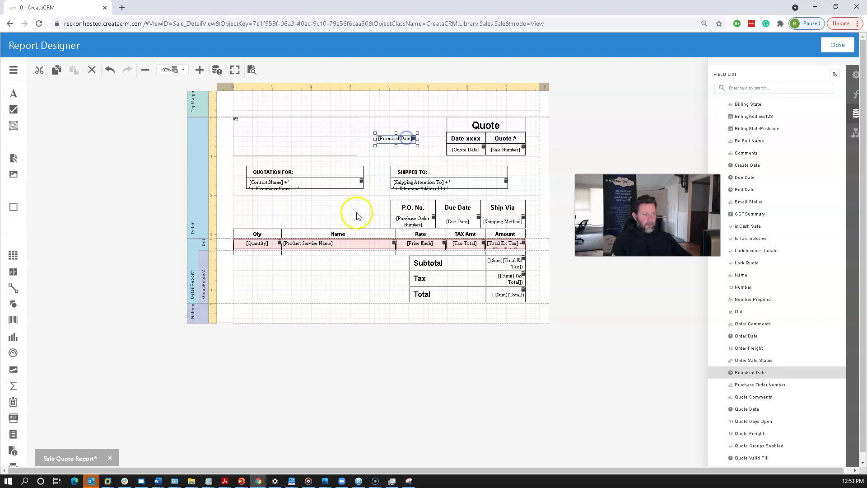
Delete the Promised Date field placed beside the quote date and number table
{"action": "left_click", "coordinate": [393, 143]}
{"action": "key", "text": "Delete"}
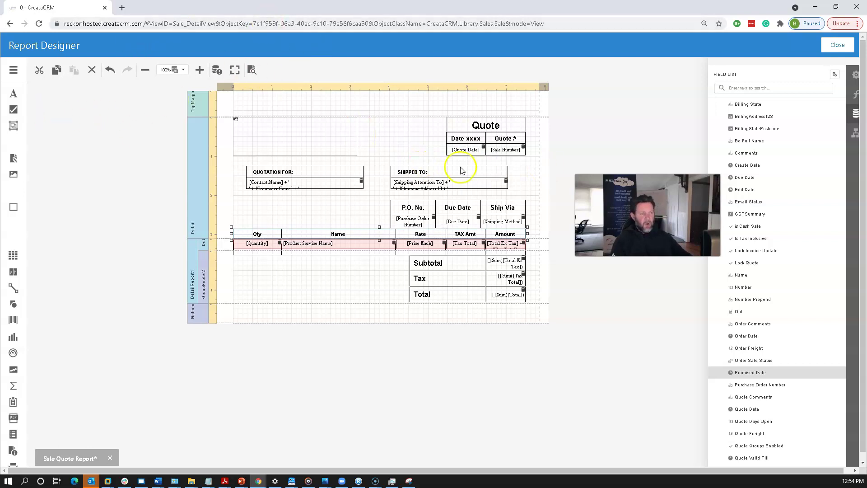
{"action": "left_click", "coordinate": [15, 70]}
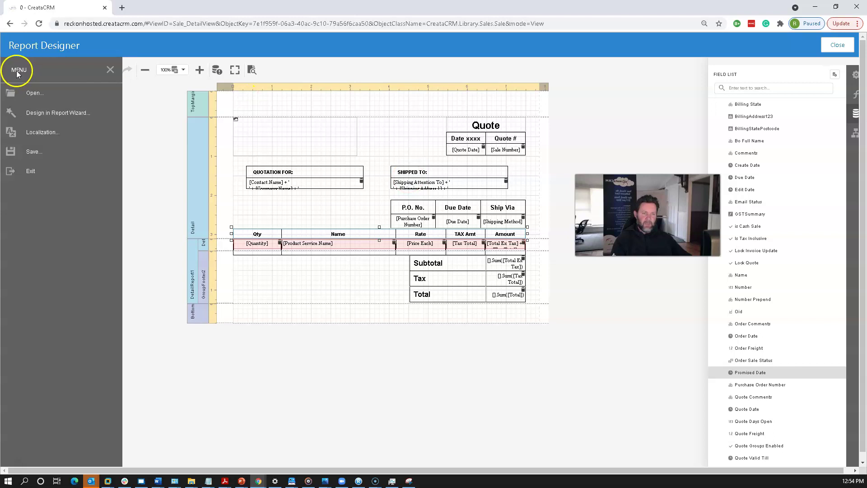
{"action": "left_click", "coordinate": [122, 118]}
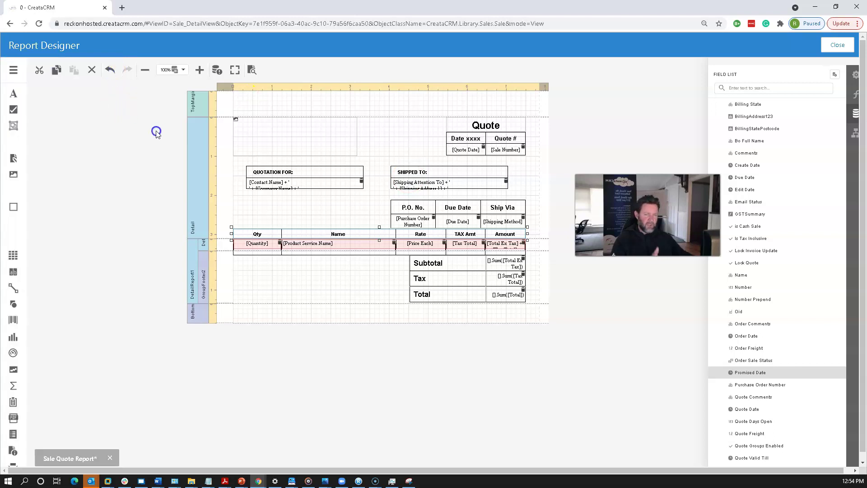
{"action": "left_click", "coordinate": [380, 161]}
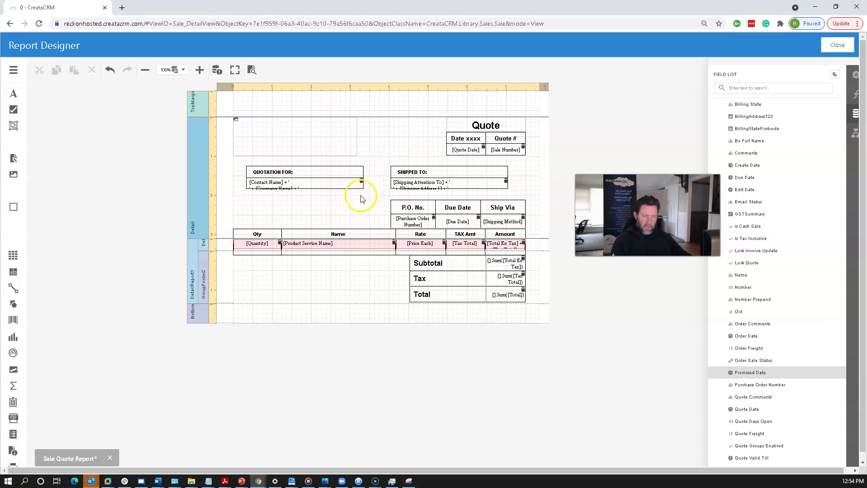
{"action": "left_click", "coordinate": [17, 72]}
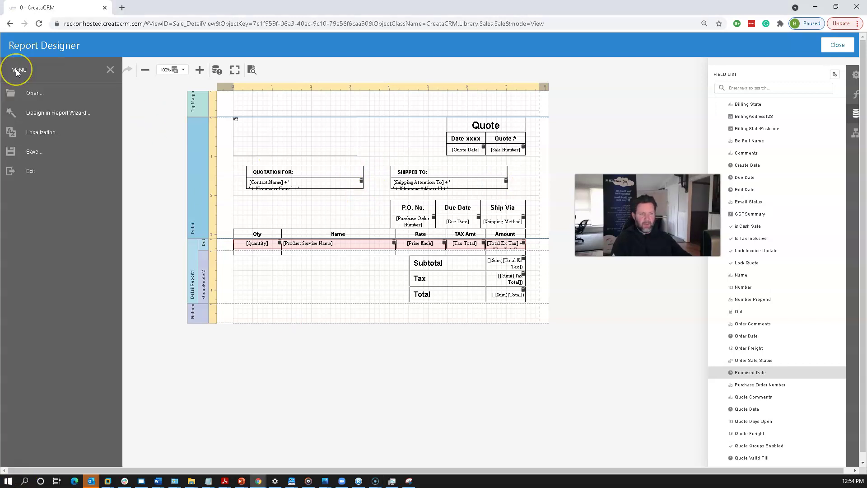
{"action": "left_click", "coordinate": [110, 69]}
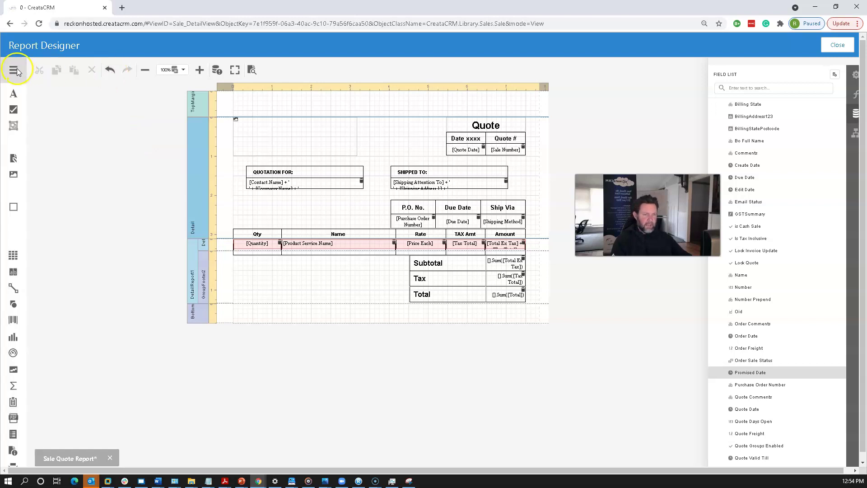
{"action": "left_click", "coordinate": [14, 71]}
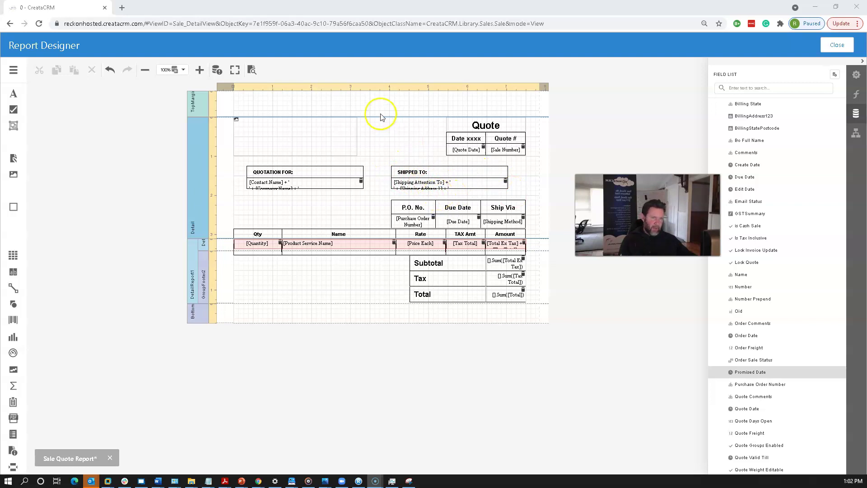
Preview the quote report, check the available export formats, page forward to page 3, and return to the design view
{"action": "left_click", "coordinate": [252, 75]}
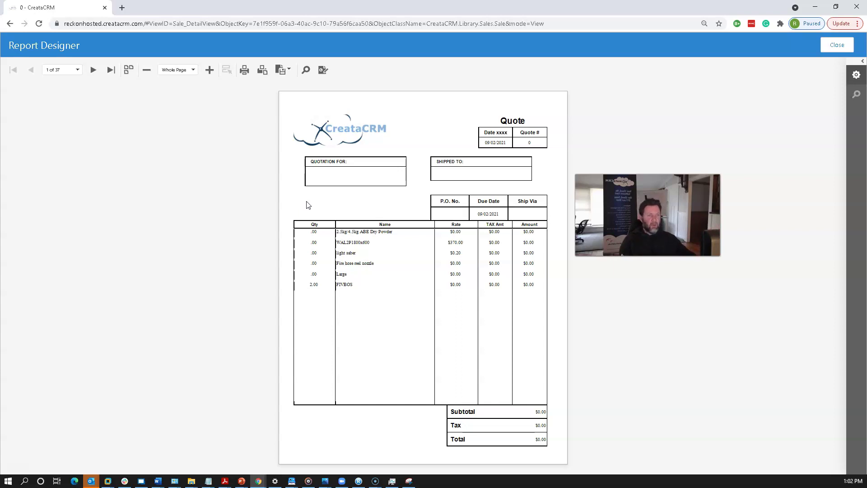
{"action": "left_click", "coordinate": [291, 75]}
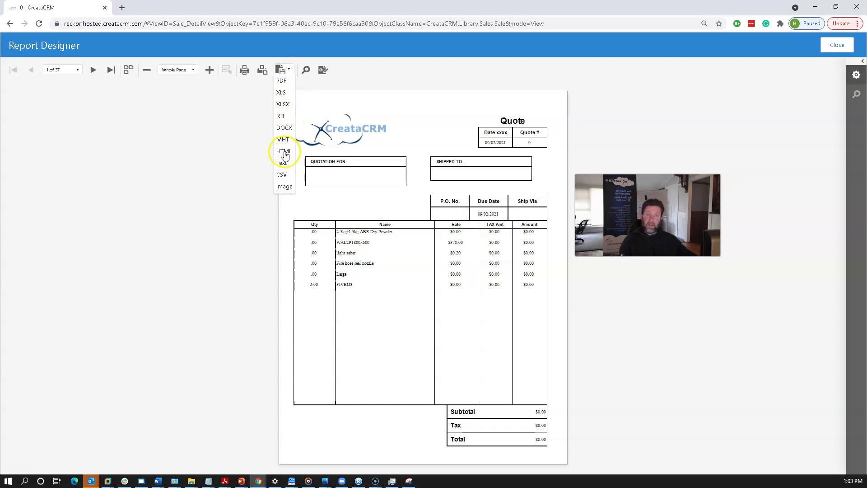
{"action": "left_click", "coordinate": [207, 141]}
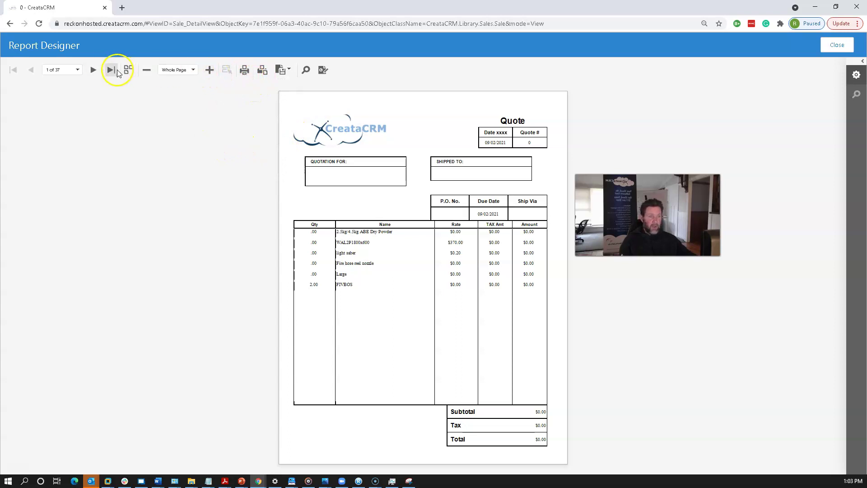
{"action": "left_click", "coordinate": [92, 69]}
{"action": "left_click", "coordinate": [93, 69]}
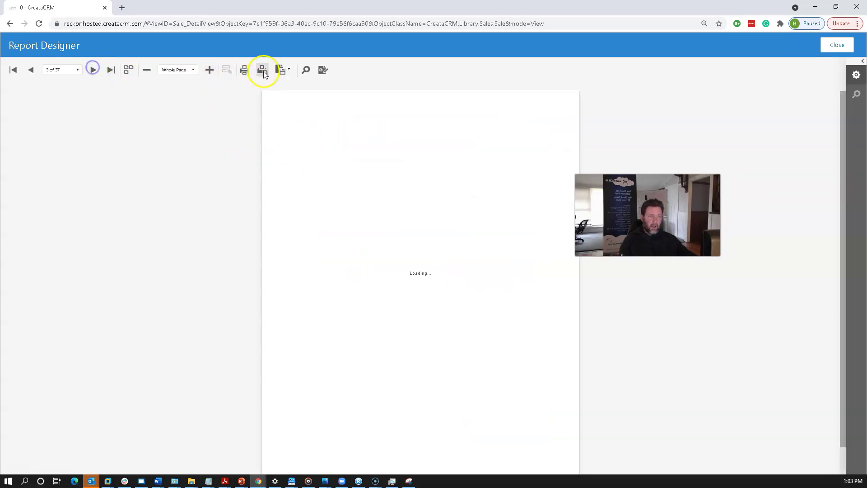
{"action": "left_click", "coordinate": [324, 70]}
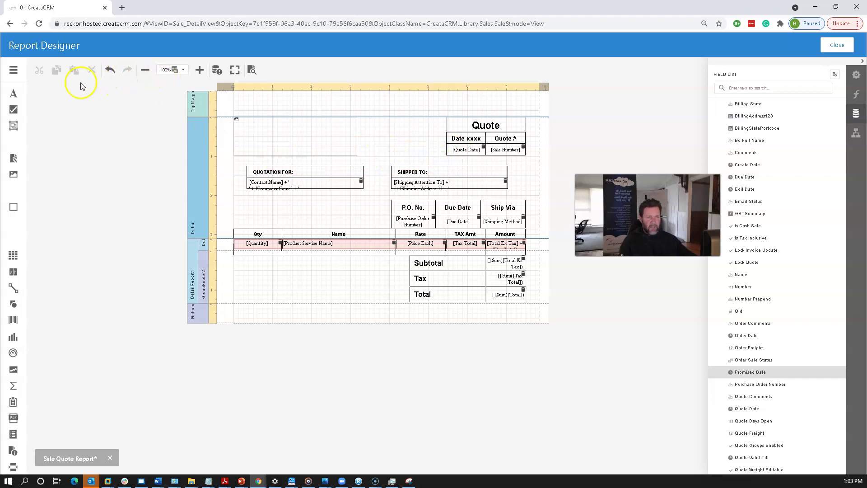
{"action": "left_click", "coordinate": [286, 182]}
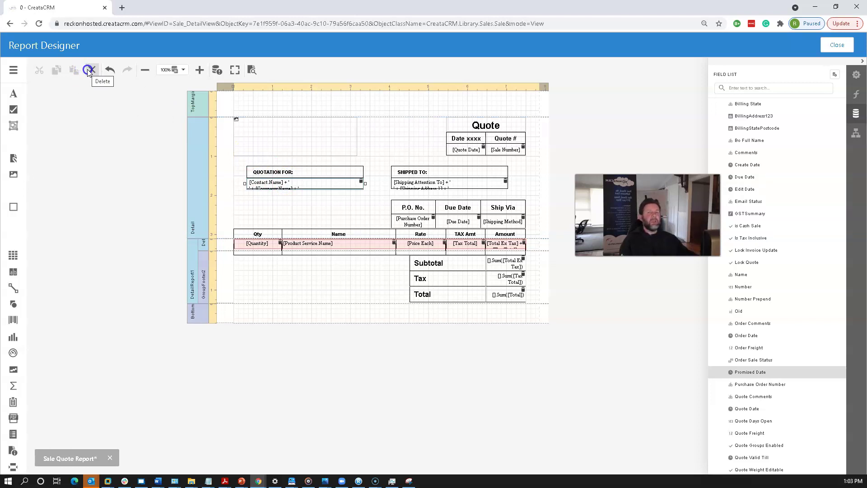
{"action": "left_click", "coordinate": [254, 99]}
{"action": "left_click", "coordinate": [418, 149]}
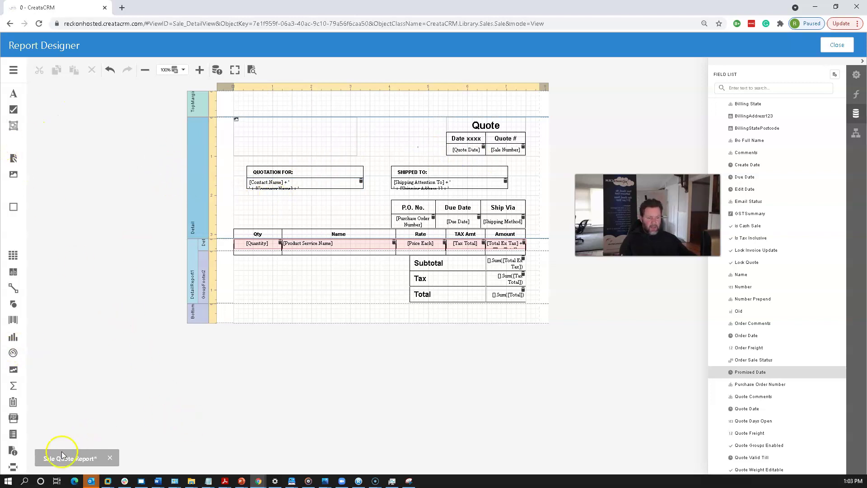
{"action": "left_click", "coordinate": [20, 467]}
{"action": "left_click", "coordinate": [103, 364]}
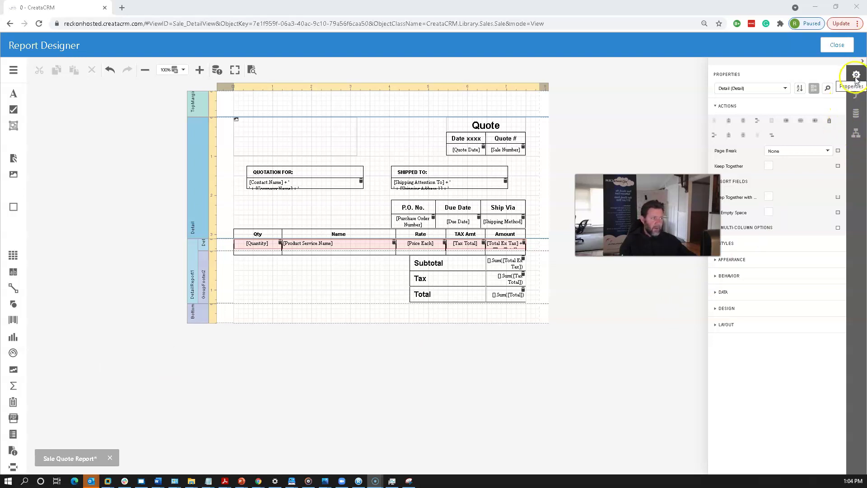
Look through the Detail band's expressions and properties and the list of available data fields
{"action": "left_click", "coordinate": [855, 94]}
{"action": "left_click", "coordinate": [854, 113]}
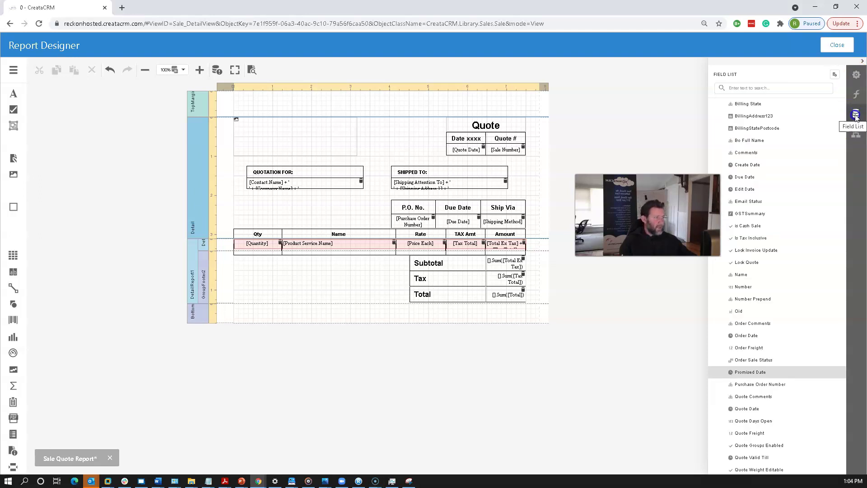
{"action": "left_click", "coordinate": [855, 78]}
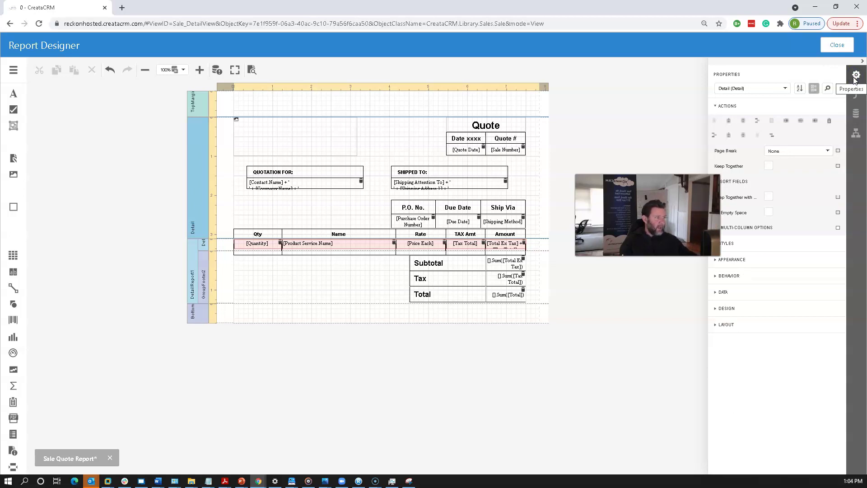
{"action": "left_click", "coordinate": [863, 61]}
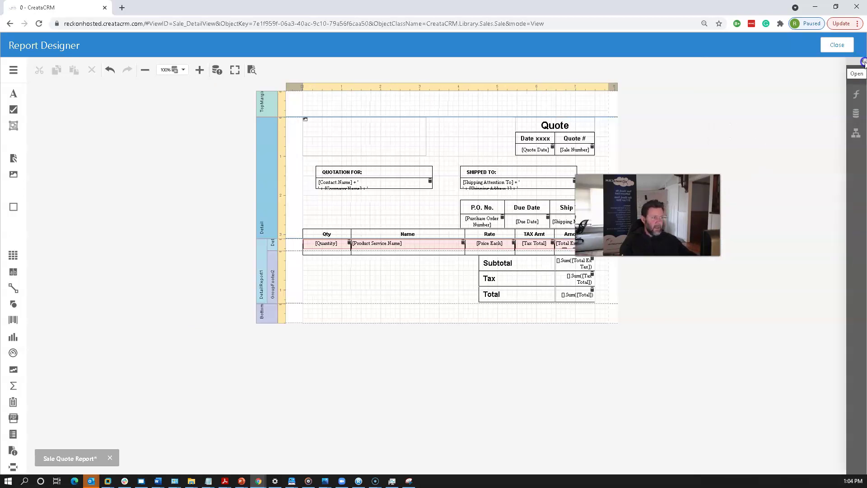
{"action": "left_click", "coordinate": [863, 61]}
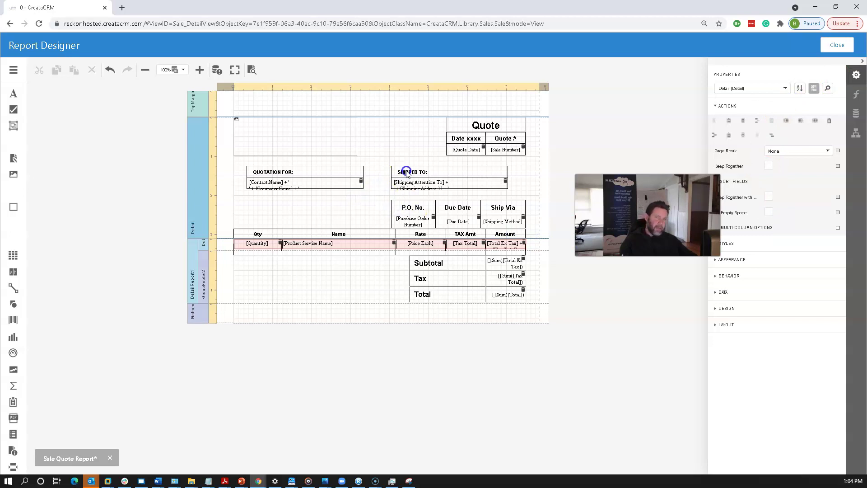
Inspect the properties of the quote date cell, top margin band, Detail band, company logo and Quote title
{"action": "left_click", "coordinate": [458, 151]}
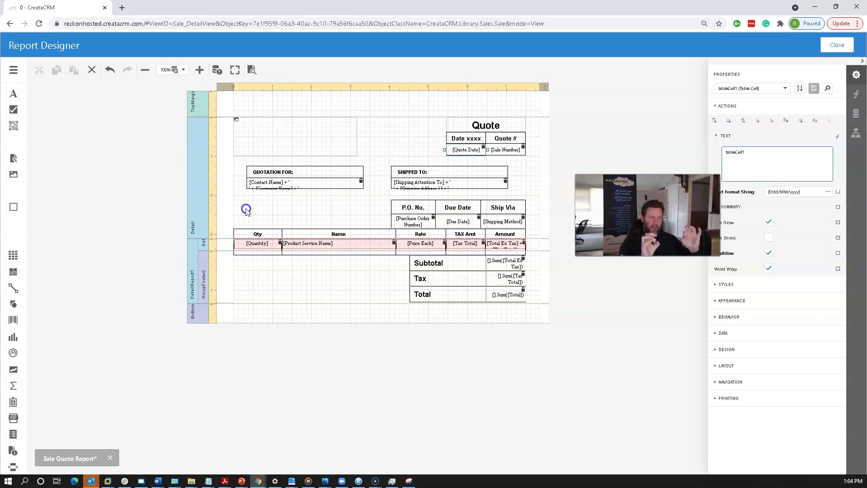
{"action": "left_click", "coordinate": [598, 132]}
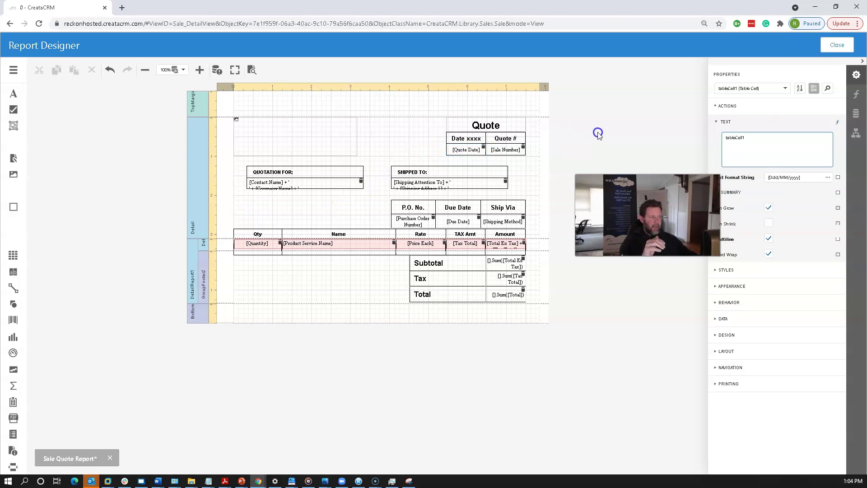
{"action": "left_click", "coordinate": [397, 131]}
{"action": "left_click", "coordinate": [398, 110]}
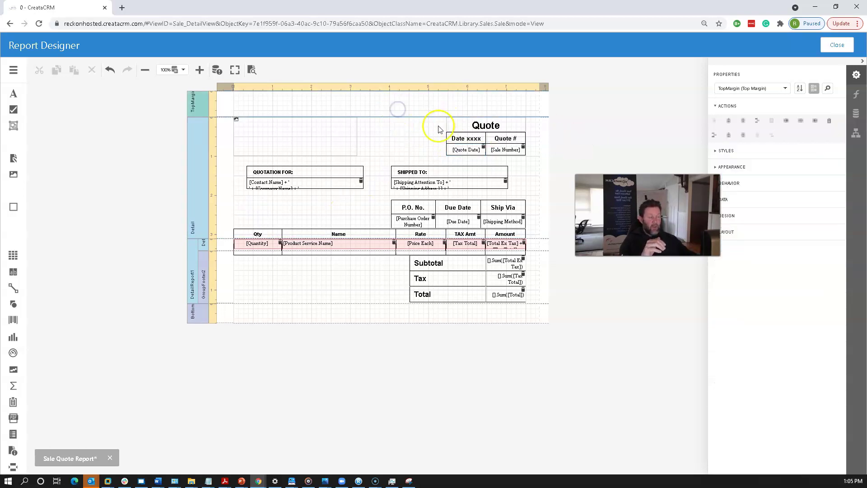
{"action": "left_click", "coordinate": [416, 161]}
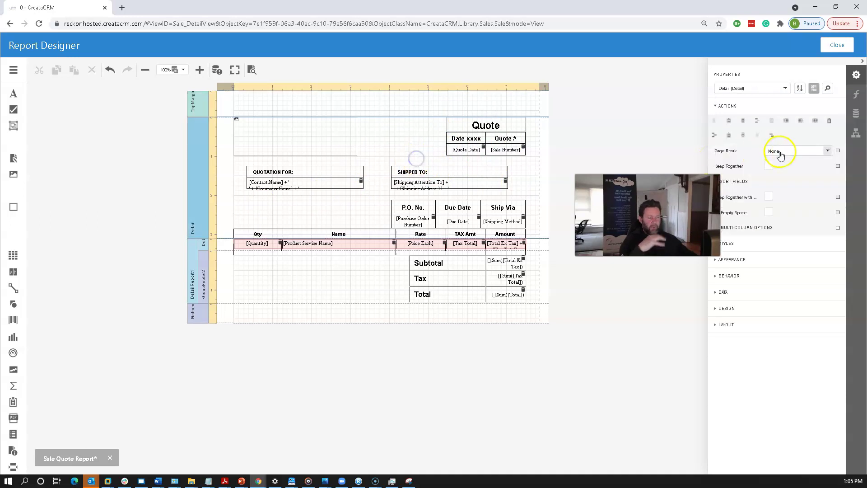
{"action": "left_click", "coordinate": [343, 153]}
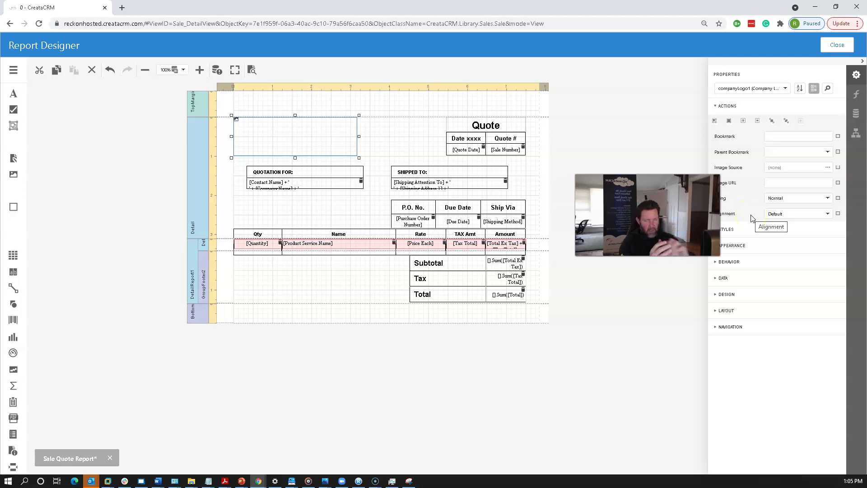
{"action": "left_click", "coordinate": [517, 126]}
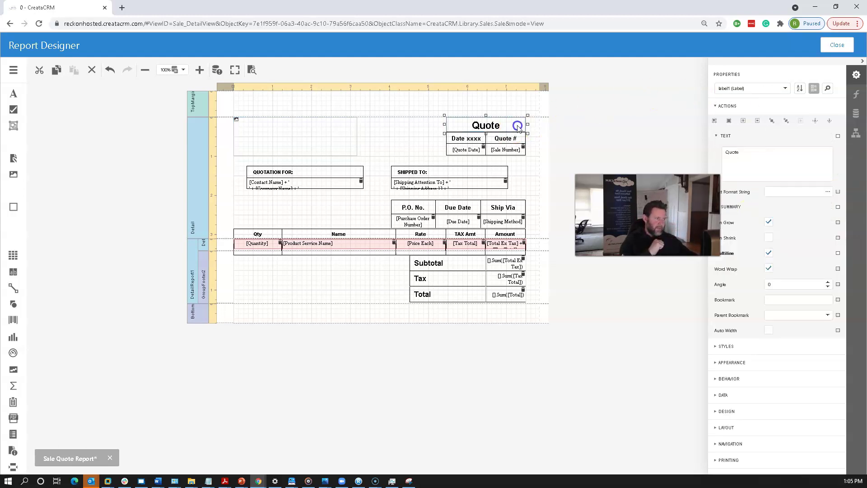
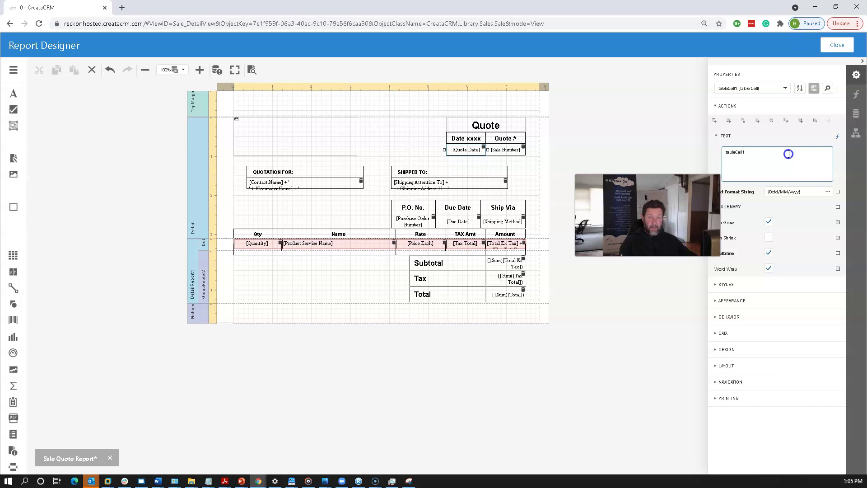
Open the text expression of the quote date cell under the Date xxxx heading in the Expression Editor
{"action": "left_click_drag", "start_coordinate": [783, 151], "coordinate": [705, 147]}
{"action": "left_click", "coordinate": [789, 168]}
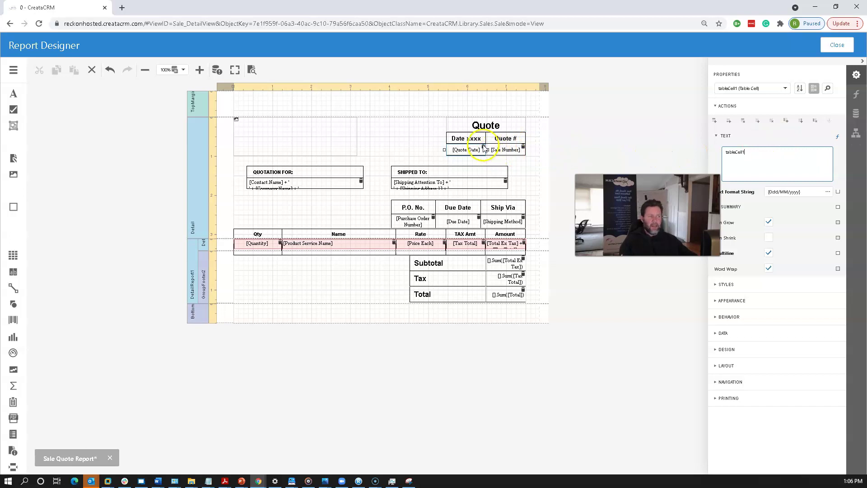
{"action": "left_click", "coordinate": [837, 137]}
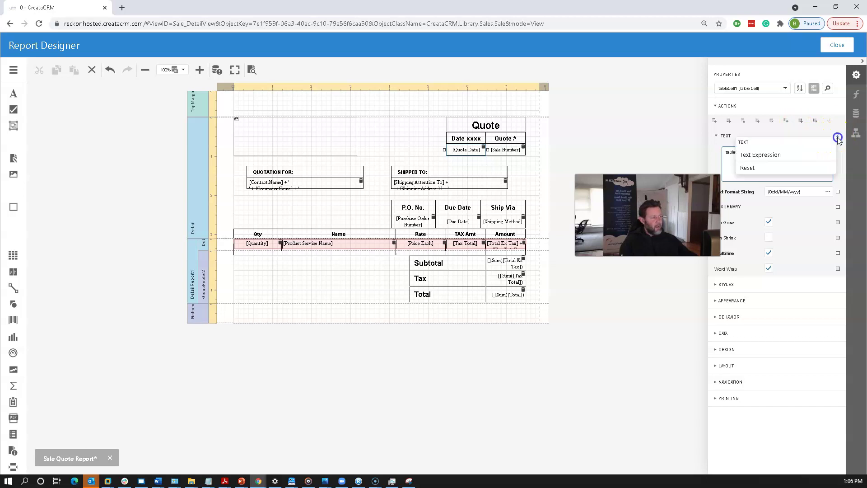
{"action": "left_click", "coordinate": [808, 155]}
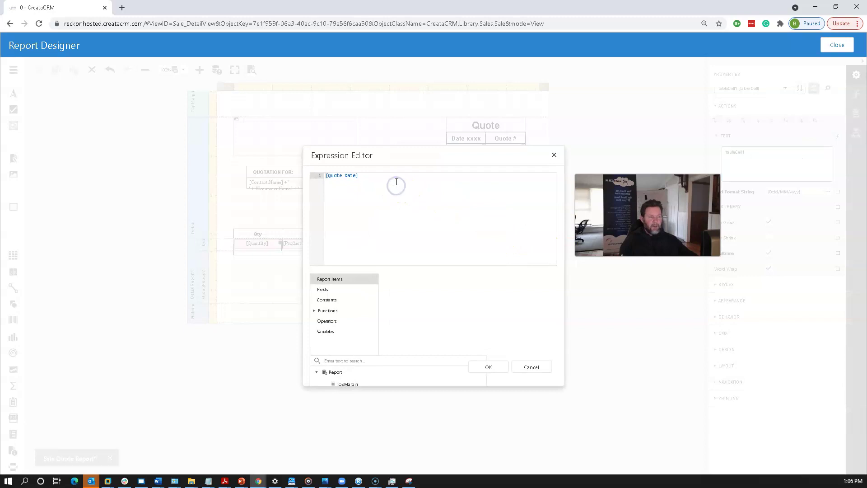
Clear the existing [Quote Date] field from the date cell's expression
{"action": "left_click_drag", "start_coordinate": [396, 181], "coordinate": [280, 167]}
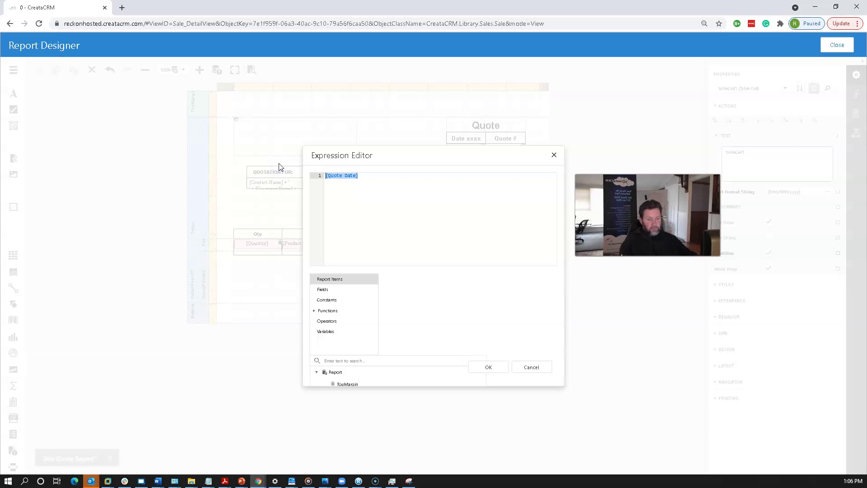
{"action": "left_click", "coordinate": [373, 182]}
{"action": "left_click_drag", "start_coordinate": [372, 183], "coordinate": [304, 176]}
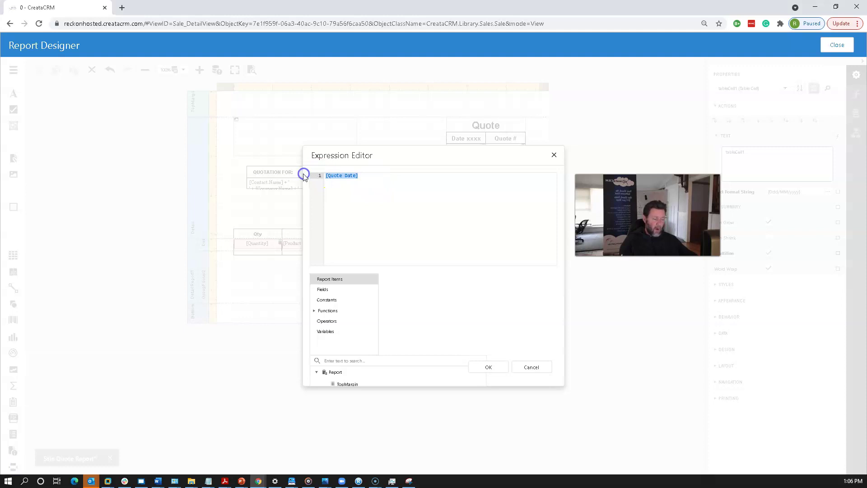
{"action": "type", "text": "["}
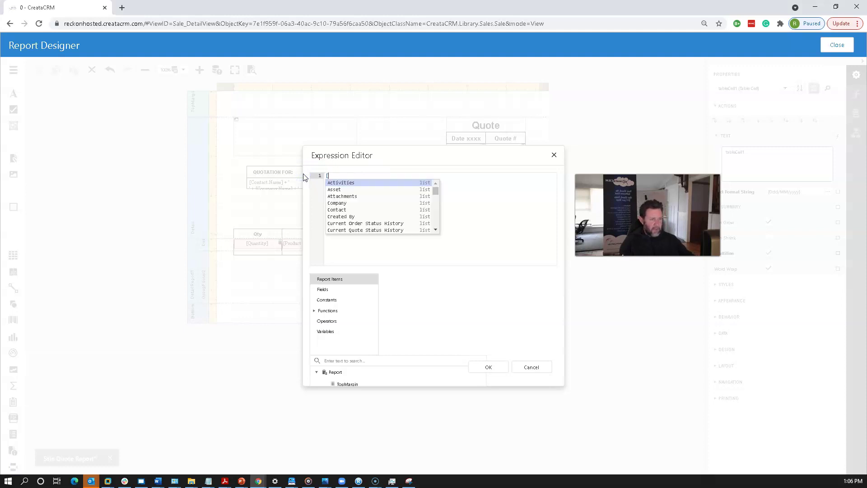
{"action": "key", "text": "BackSpace"}
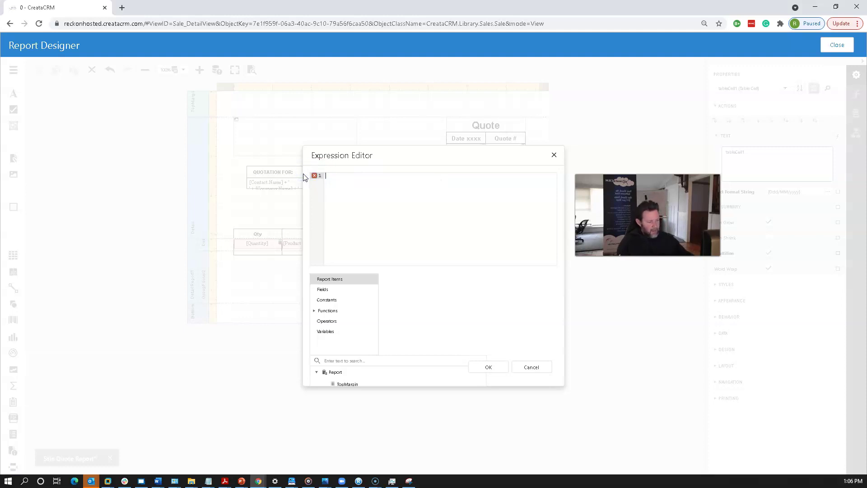
Insert the [Sale Date] field from the field suggestions as the date cell's expression
{"action": "type", "text": "["}
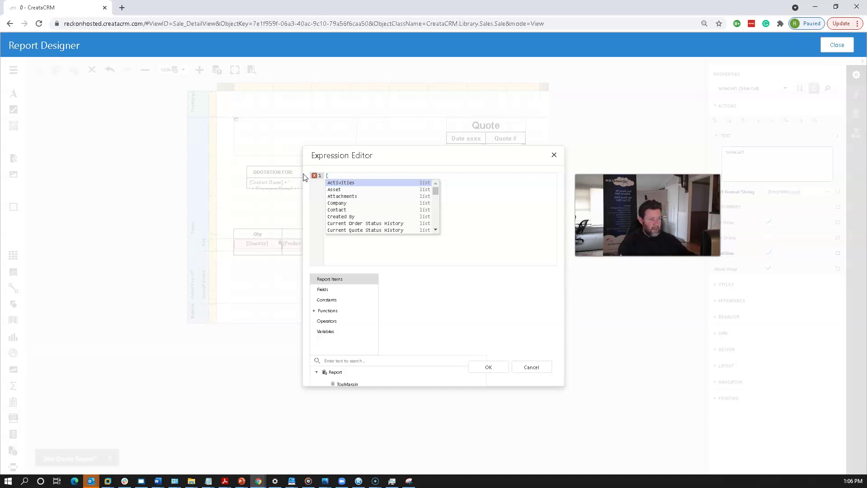
{"action": "key", "text": "Down"}
{"action": "key", "text": "Down"}
{"action": "key", "text": "Down"}
{"action": "key", "text": "Down"}
{"action": "key", "text": "Down"}
{"action": "key", "text": "Down"}
{"action": "key", "text": "Down"}
{"action": "key", "text": "Down"}
{"action": "key", "text": "Down"}
{"action": "key", "text": "Down"}
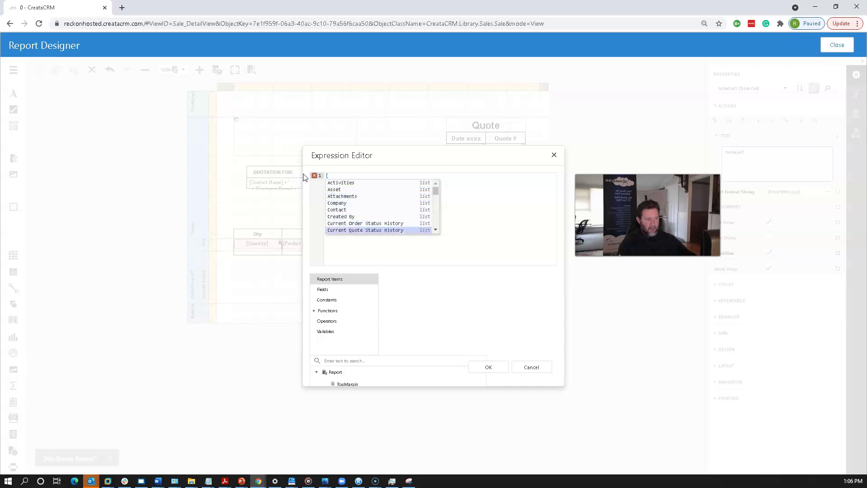
{"action": "key", "text": "Down"}
{"action": "key", "text": "Down"}
{"action": "key", "text": "Down"}
{"action": "key", "text": "Down"}
{"action": "key", "text": "Down"}
{"action": "key", "text": "Down"}
{"action": "key", "text": "Down"}
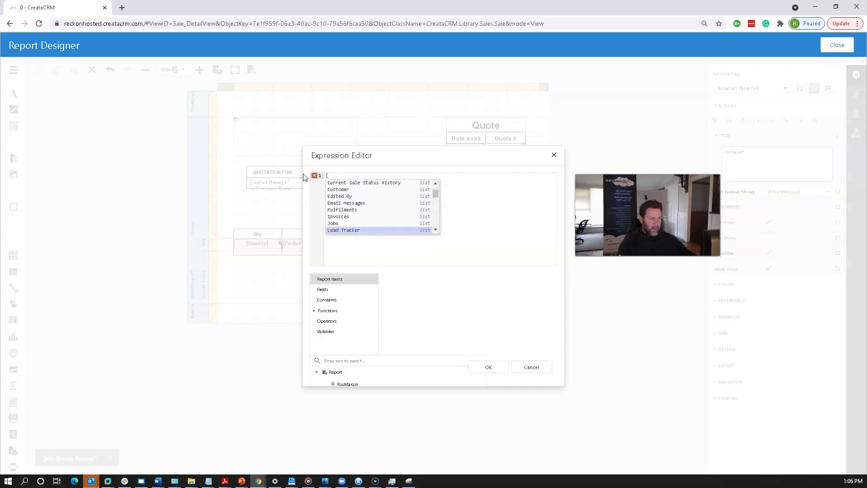
{"action": "key", "text": "Down"}
{"action": "key", "text": "Down"}
{"action": "key", "text": "Down"}
{"action": "key", "text": "Down"}
{"action": "key", "text": "Down"}
{"action": "key", "text": "Down"}
{"action": "type", "text": "sale"}
{"action": "key", "text": "Down"}
{"action": "key", "text": "Return"}
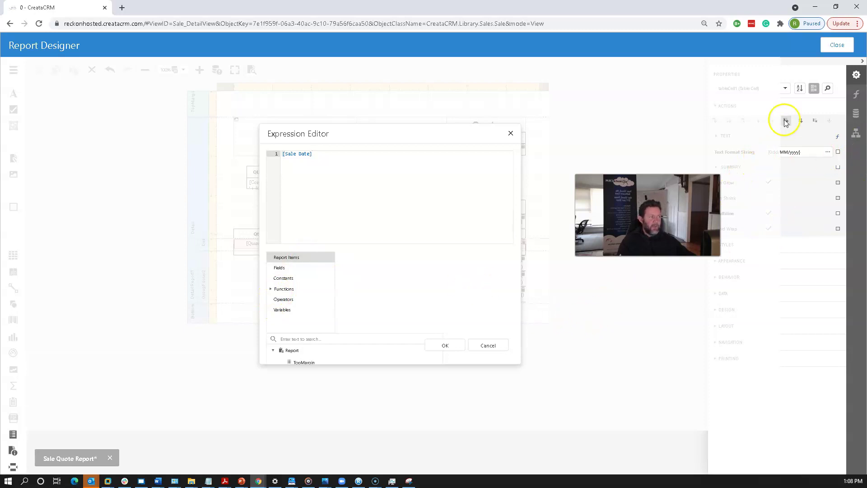
Set the browser zoom to 100% so the Expression Editor is fully displayed
{"action": "left_click", "coordinate": [844, 24]}
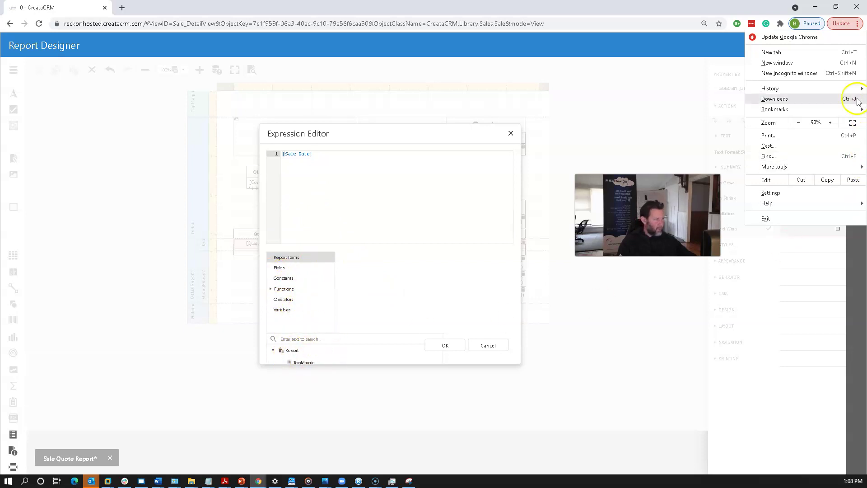
{"action": "left_click", "coordinate": [829, 125]}
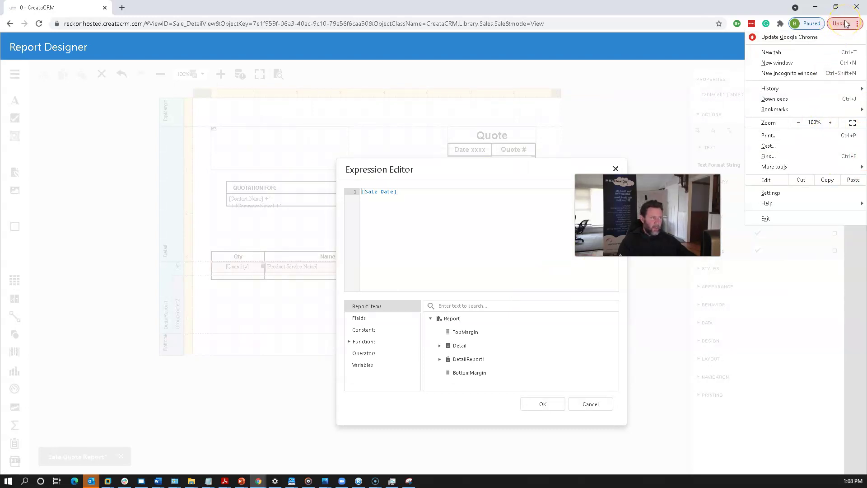
{"action": "left_click", "coordinate": [469, 212]}
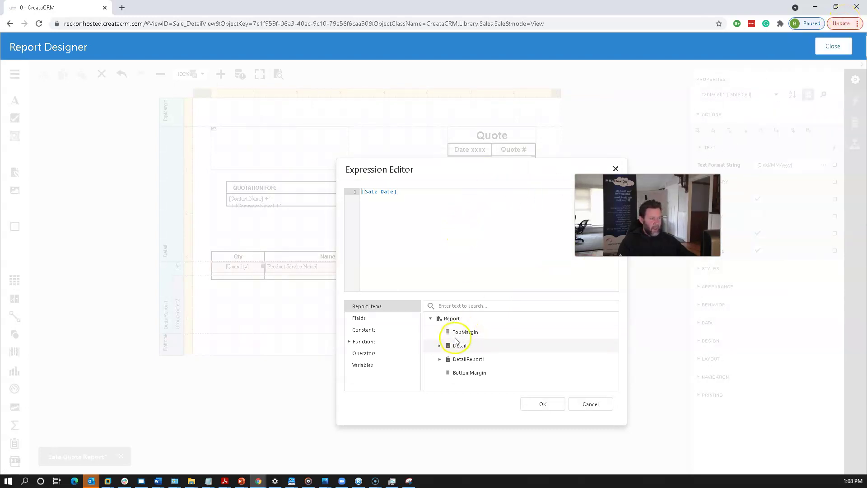
Look through the Expression Editor's report items, fields, constants, functions, operators and variables, and close it without changes
{"action": "left_click", "coordinate": [547, 360]}
{"action": "left_click_drag", "start_coordinate": [418, 184], "coordinate": [274, 121]}
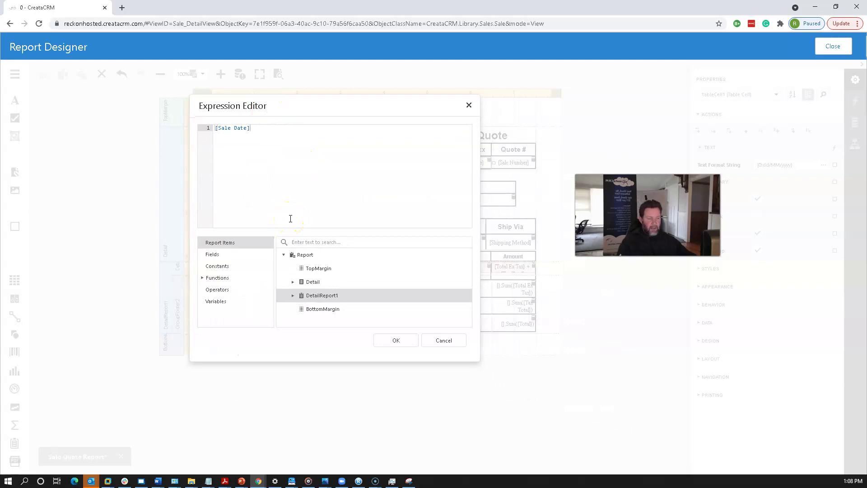
{"action": "left_click", "coordinate": [213, 255]}
{"action": "scroll", "coordinate": [316, 291], "scroll_direction": "down", "scroll_amount": 10}
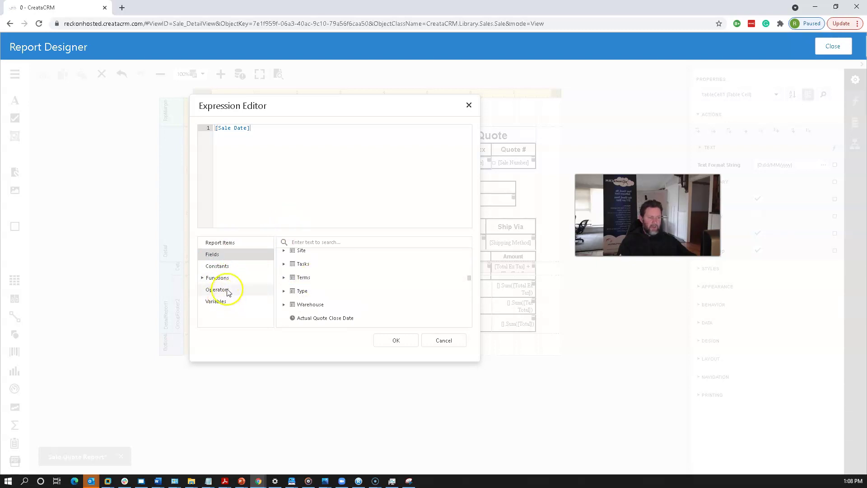
{"action": "left_click", "coordinate": [221, 267]}
{"action": "left_click", "coordinate": [220, 278]}
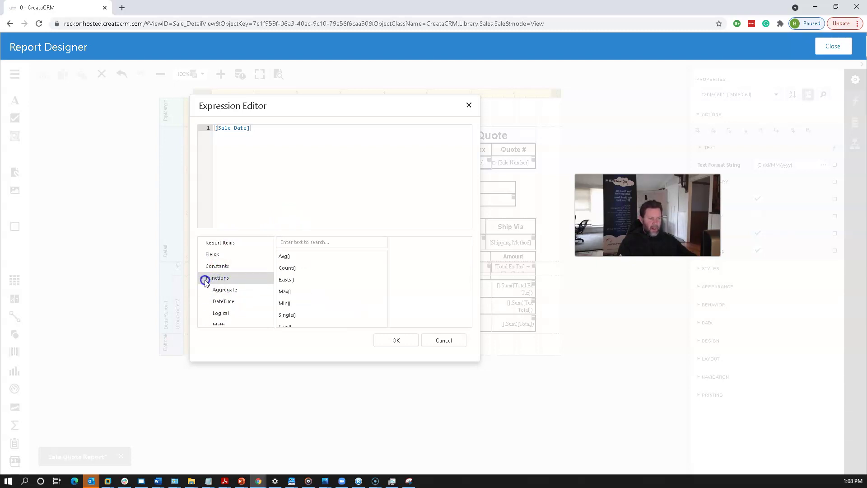
{"action": "scroll", "coordinate": [219, 303], "scroll_direction": "down", "scroll_amount": 1}
{"action": "left_click", "coordinate": [221, 310]}
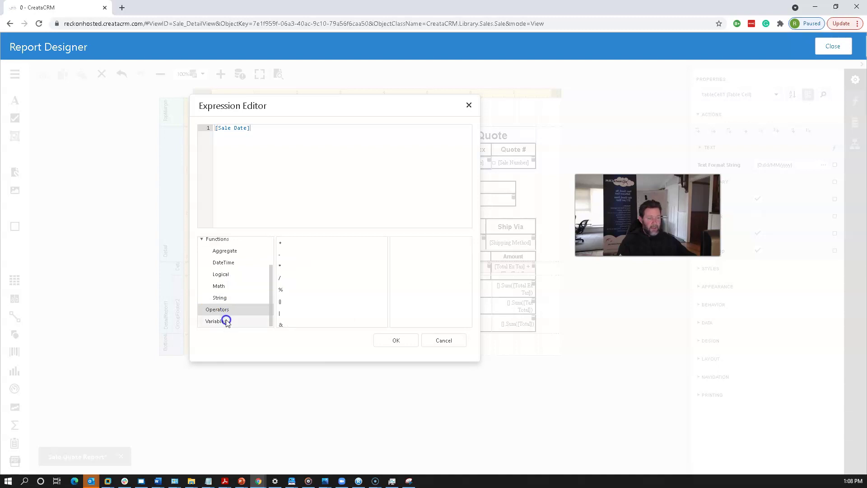
{"action": "left_click", "coordinate": [226, 321]}
{"action": "left_click", "coordinate": [223, 300]}
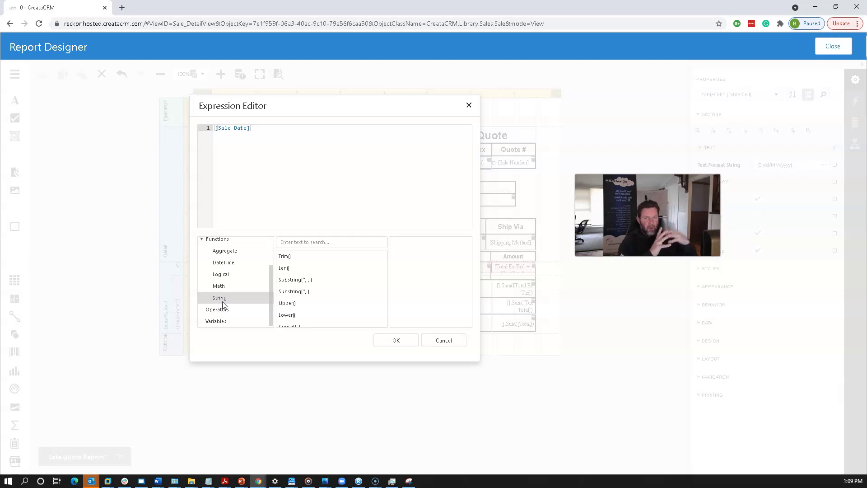
{"action": "left_click", "coordinate": [445, 344]}
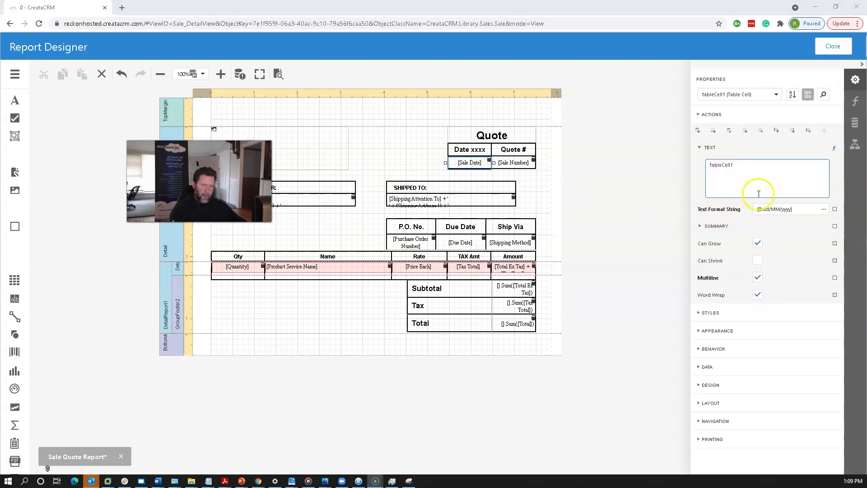
Review the format options for the sale date cell and compare the text format strings of the Quantity and Price Each cells
{"action": "left_click", "coordinate": [823, 210]}
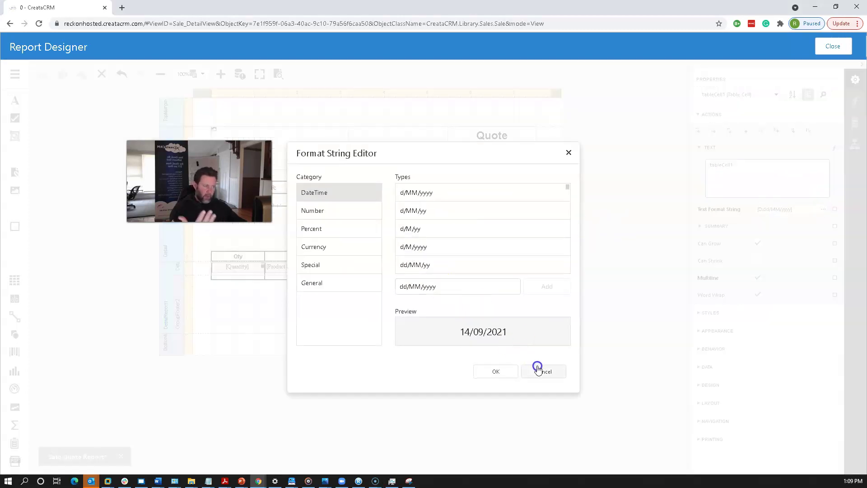
{"action": "left_click", "coordinate": [542, 371]}
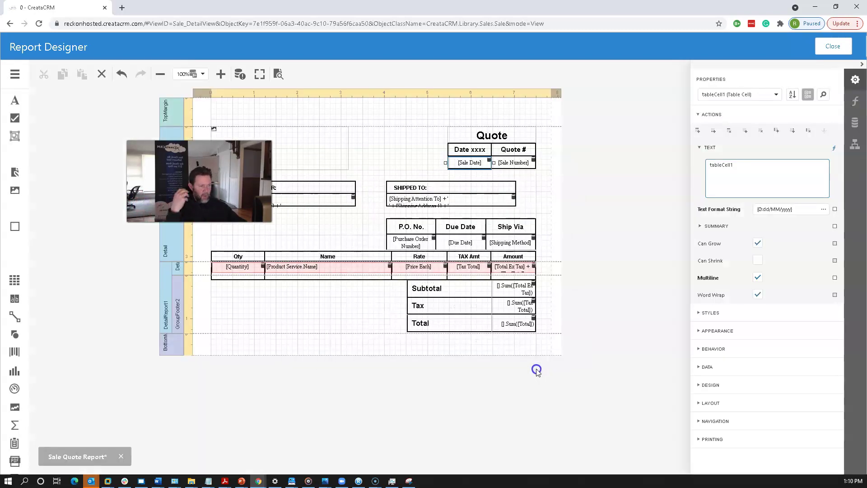
{"action": "left_click", "coordinate": [269, 279]}
{"action": "left_click", "coordinate": [246, 269]}
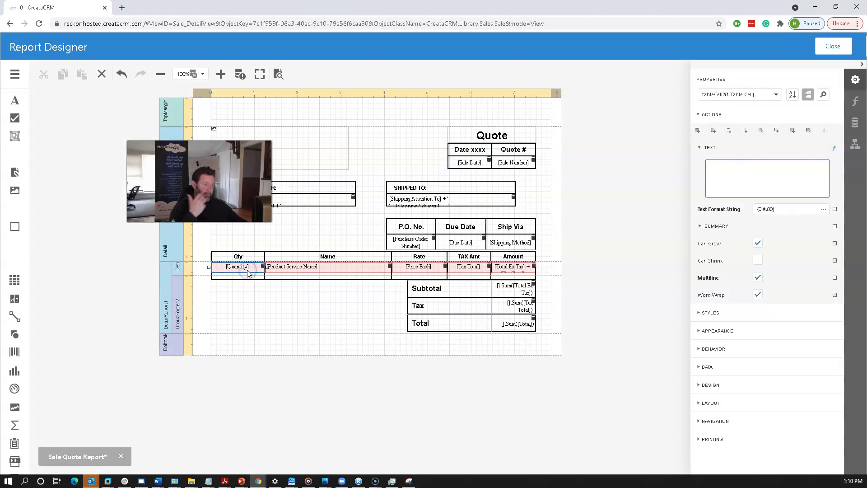
{"action": "left_click", "coordinate": [426, 270]}
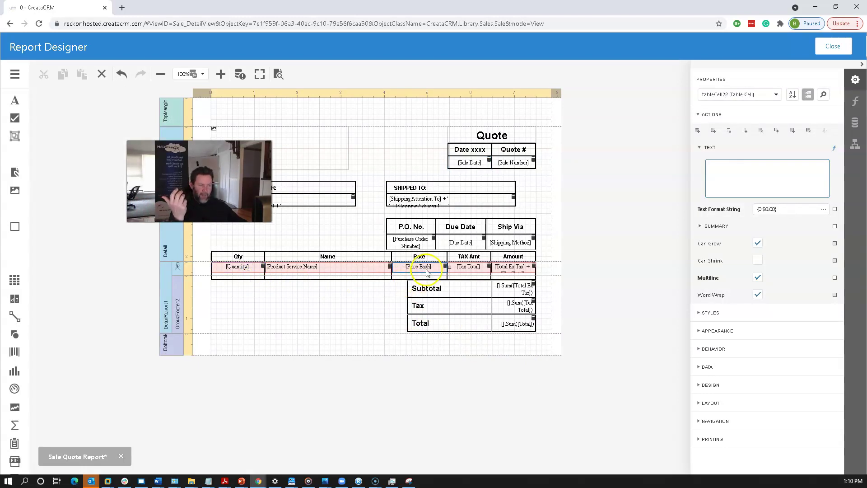
{"action": "left_click", "coordinate": [224, 270]}
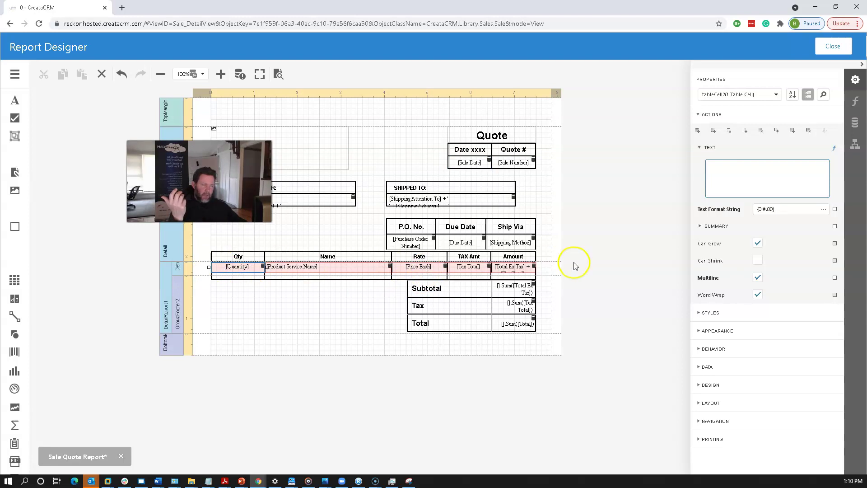
{"action": "left_click", "coordinate": [424, 266]}
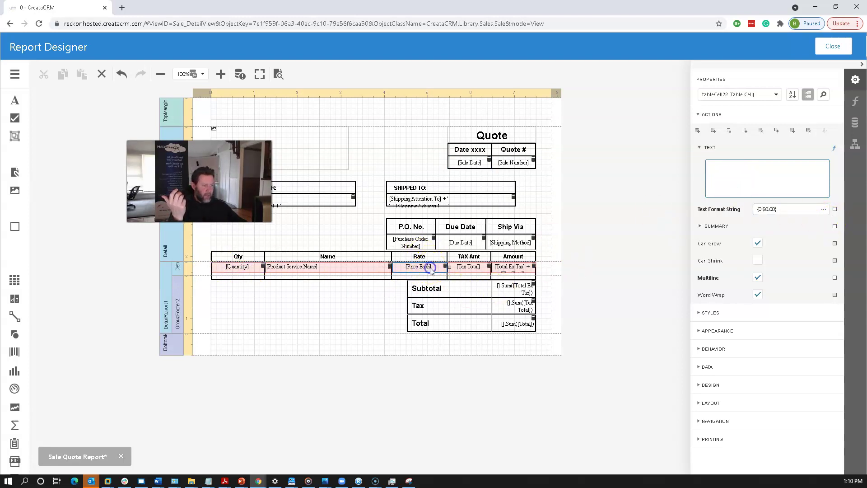
Examine the currency formats for the Price Each cell and the number formats for the Quantity cell without applying any
{"action": "left_click", "coordinate": [822, 209]}
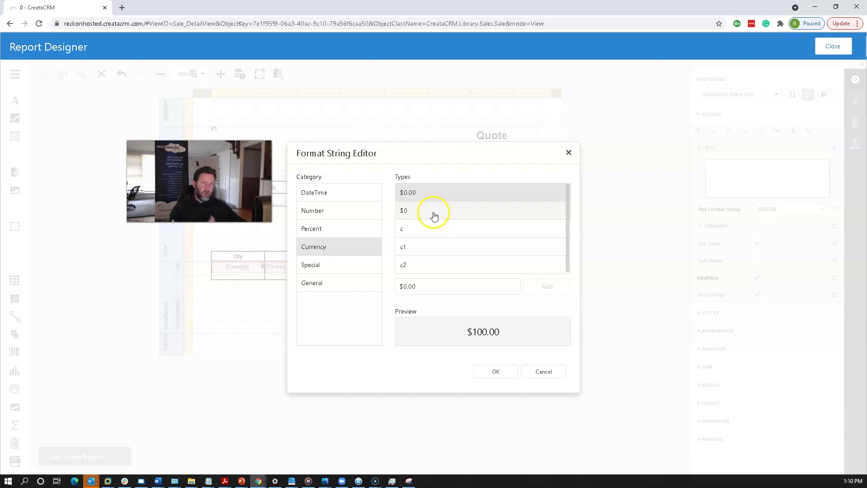
{"action": "left_click", "coordinate": [542, 373]}
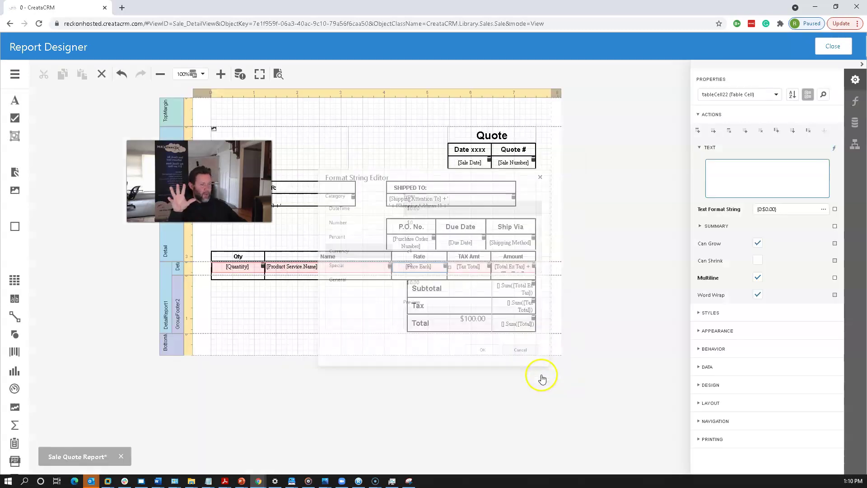
{"action": "left_click", "coordinate": [237, 273]}
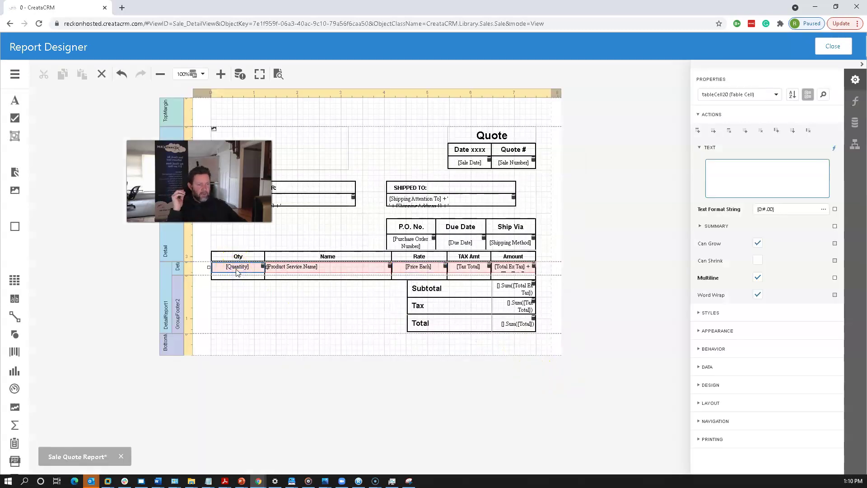
{"action": "left_click", "coordinate": [828, 214]}
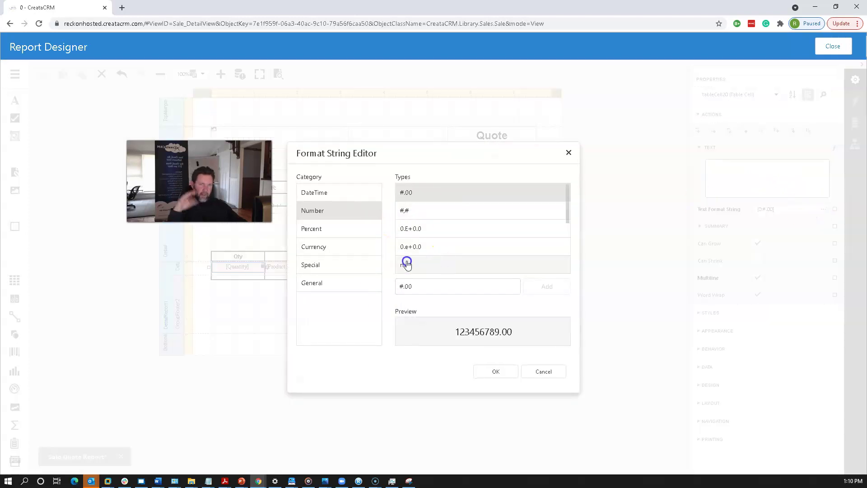
{"action": "left_click", "coordinate": [551, 375]}
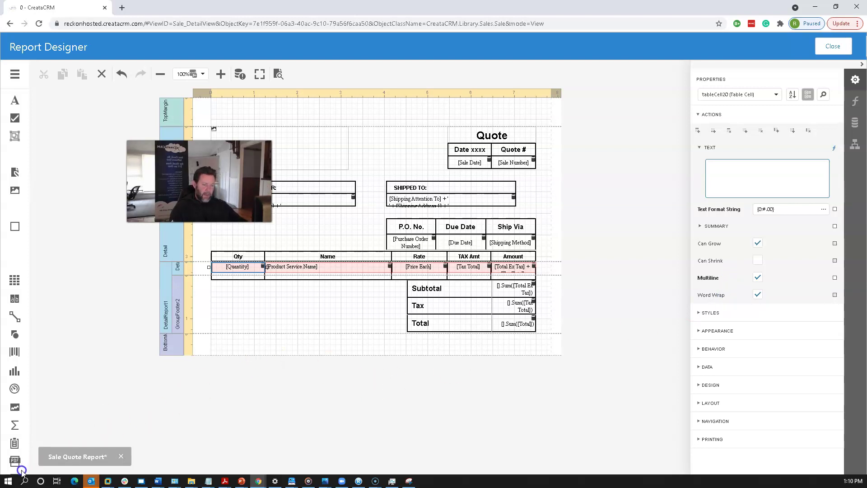
Examine the Quantity cell's appearance properties, including its borders, font name and size, foreground color and text alignment
{"action": "left_click", "coordinate": [701, 331]}
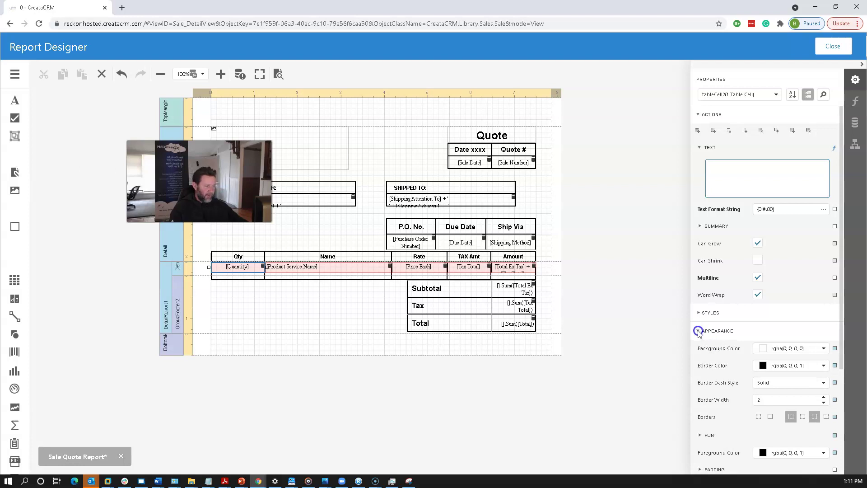
{"action": "scroll", "coordinate": [699, 331], "scroll_direction": "down", "scroll_amount": 2}
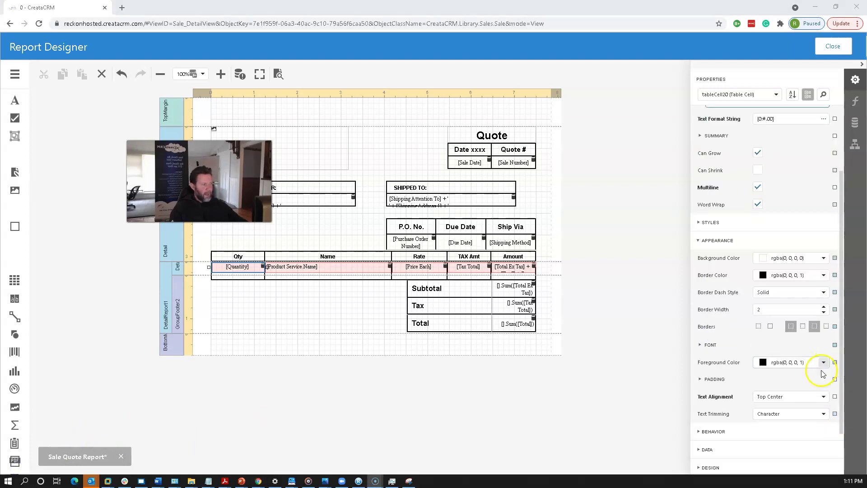
{"action": "scroll", "coordinate": [766, 335], "scroll_direction": "down", "scroll_amount": 1}
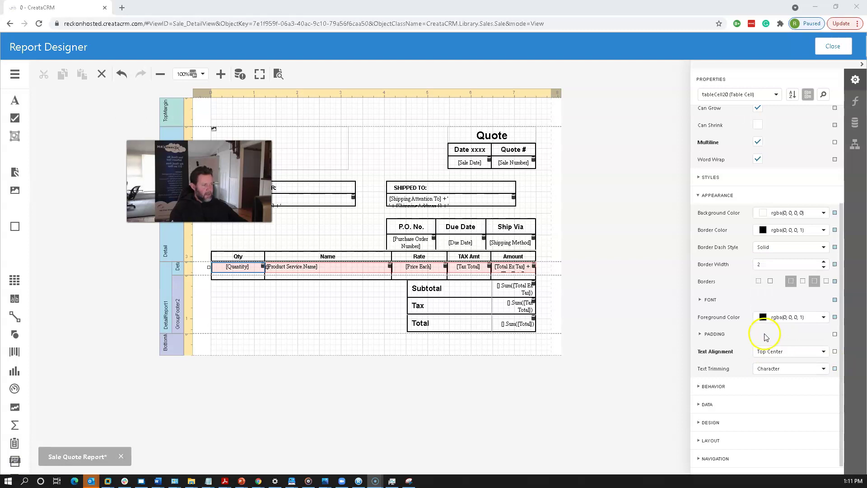
{"action": "left_click", "coordinate": [698, 301]}
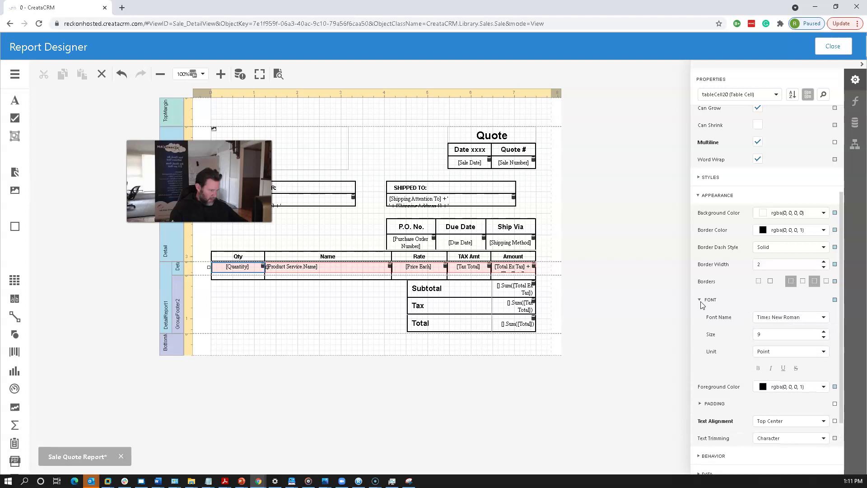
{"action": "left_click", "coordinate": [779, 334]}
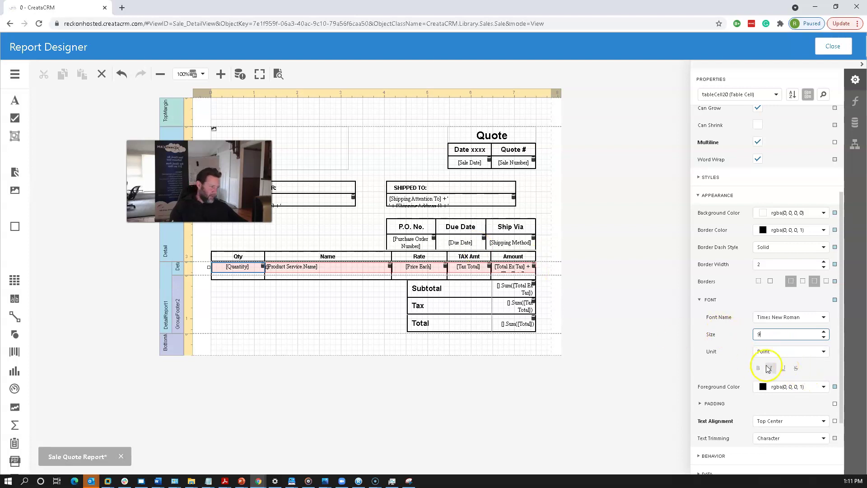
{"action": "scroll", "coordinate": [792, 392], "scroll_direction": "down", "scroll_amount": 2}
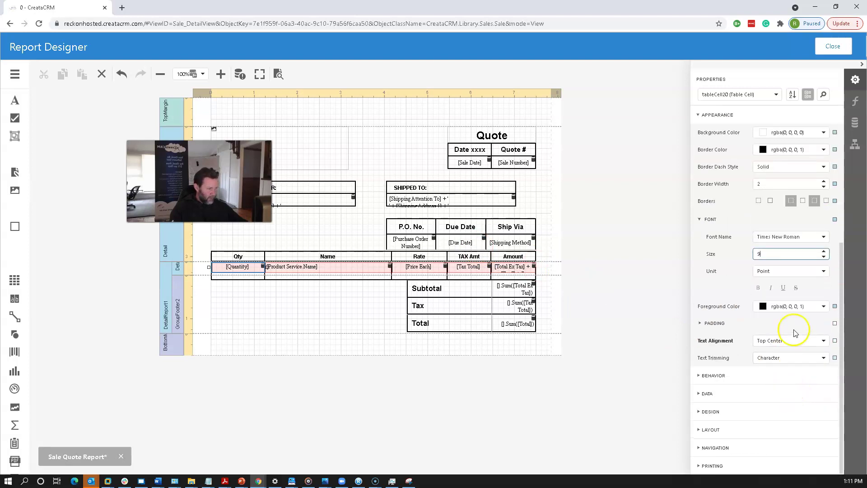
{"action": "left_click", "coordinate": [782, 317]}
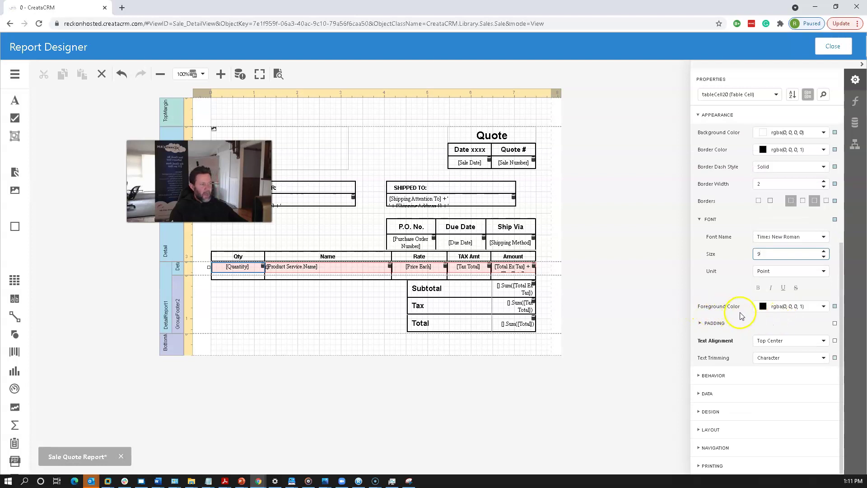
Review the Quantity cell's padding, text and appearance property groups, collapsing and re-expanding the appearance group
{"action": "left_click", "coordinate": [711, 323]}
{"action": "scroll", "coordinate": [768, 361], "scroll_direction": "down", "scroll_amount": 2}
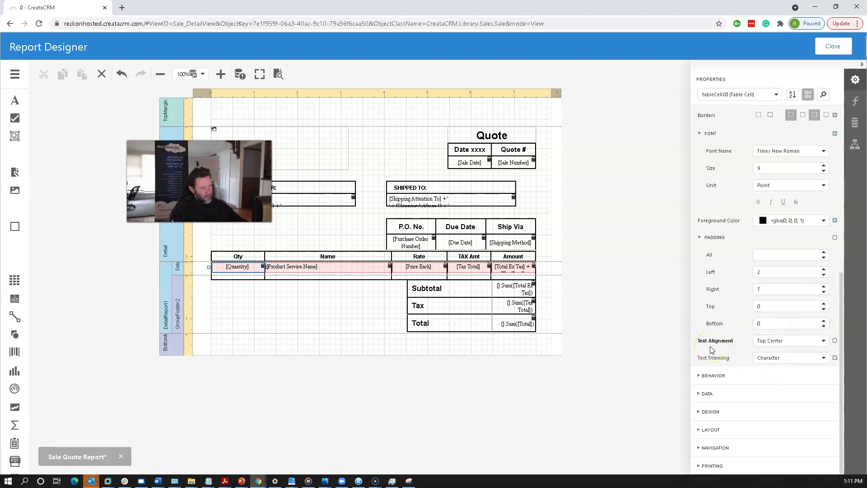
{"action": "scroll", "coordinate": [783, 316], "scroll_direction": "up", "scroll_amount": 2}
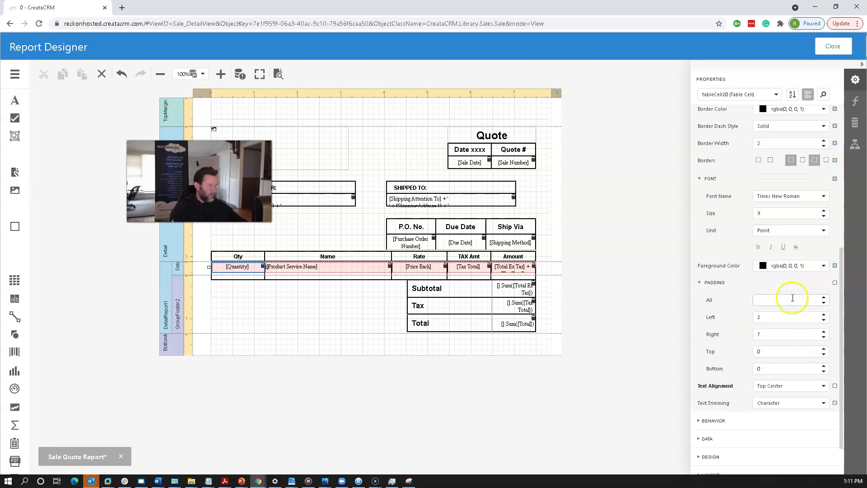
{"action": "scroll", "coordinate": [778, 273], "scroll_direction": "up", "scroll_amount": 1}
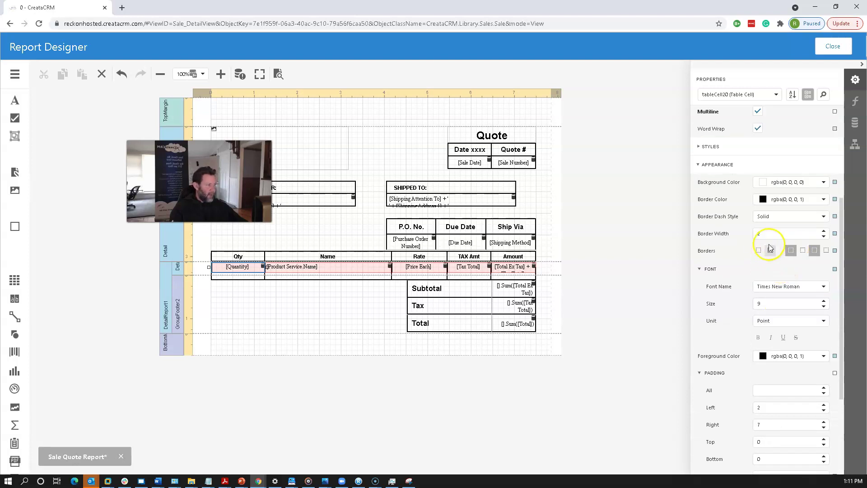
{"action": "scroll", "coordinate": [760, 253], "scroll_direction": "up", "scroll_amount": 1}
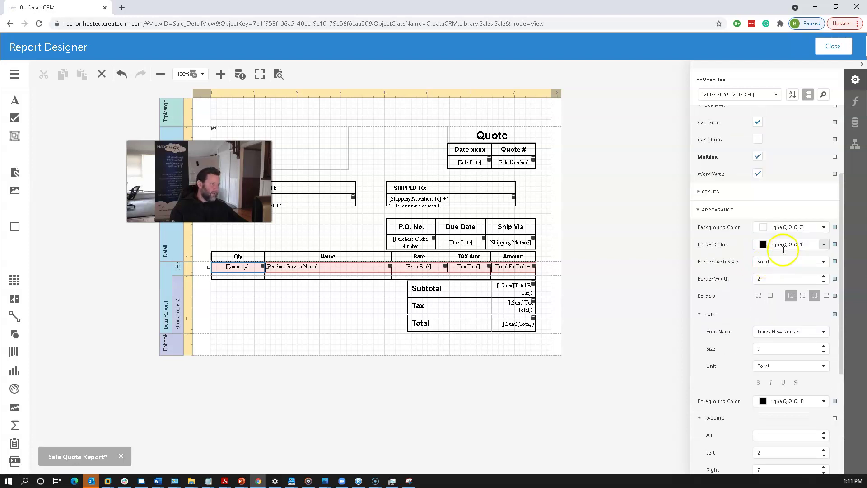
{"action": "left_click", "coordinate": [699, 211]}
{"action": "left_click", "coordinate": [701, 313]}
{"action": "left_click", "coordinate": [702, 313]}
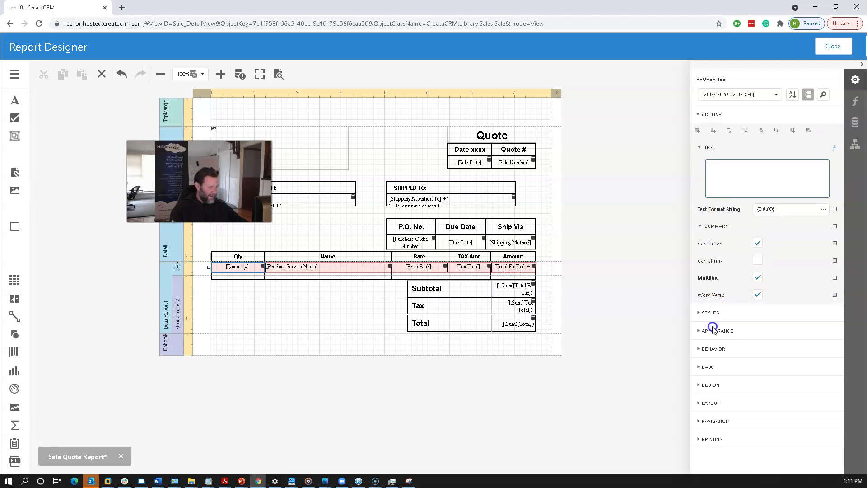
{"action": "left_click", "coordinate": [697, 331]}
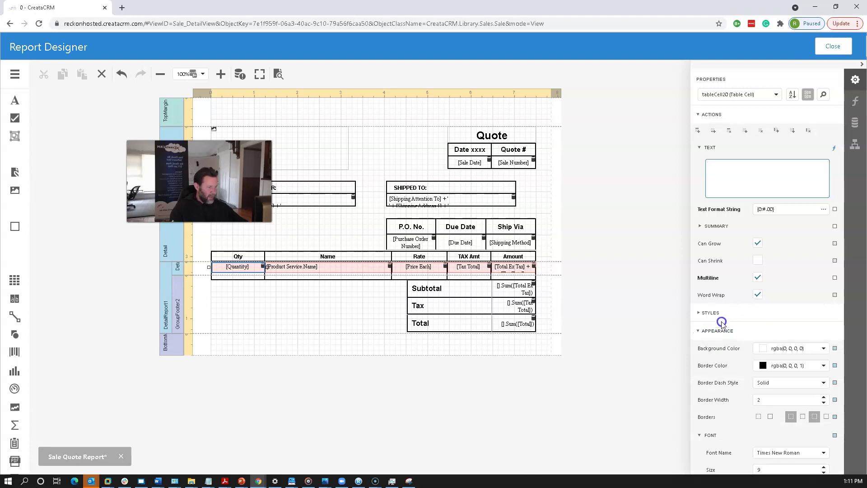
Examine the Subtotal label cell's borders, font, padding and text alignment
{"action": "left_click", "coordinate": [459, 294]}
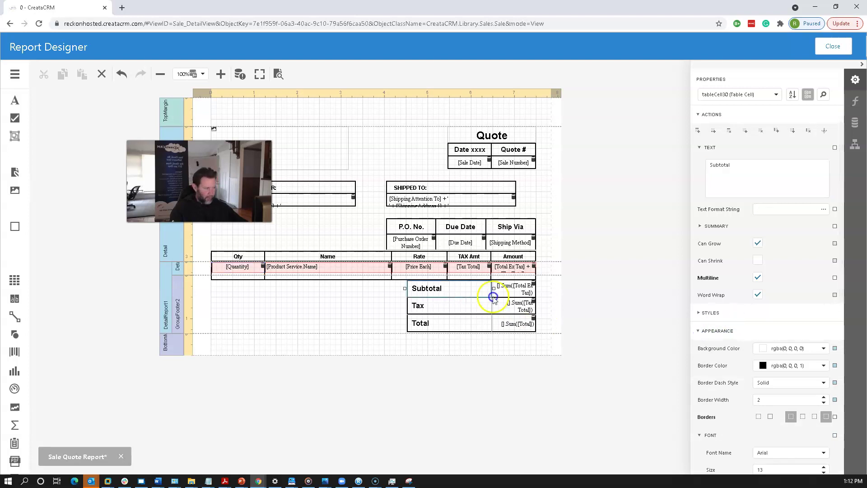
{"action": "left_click", "coordinate": [769, 398]}
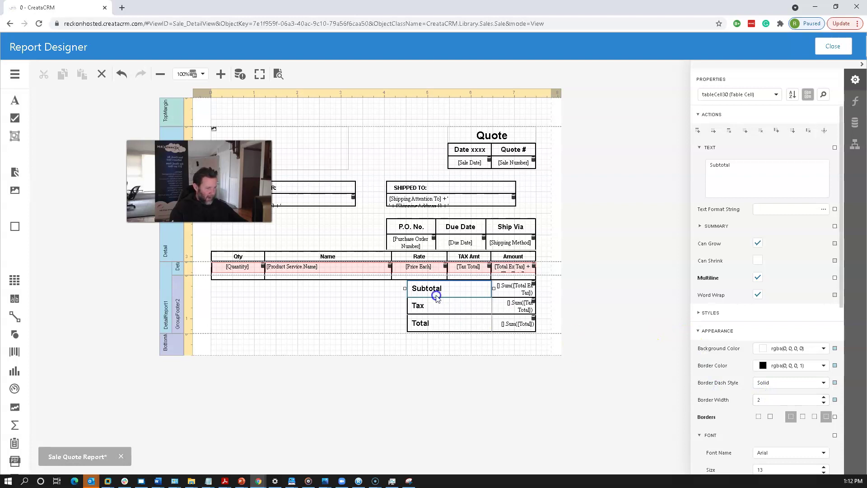
{"action": "left_click", "coordinate": [470, 307]}
{"action": "left_click", "coordinate": [509, 301]}
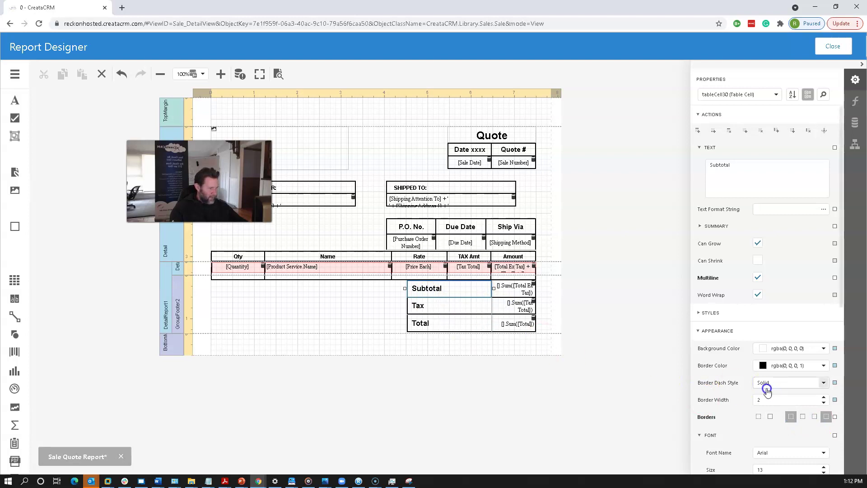
{"action": "scroll", "coordinate": [765, 387], "scroll_direction": "down", "scroll_amount": 2}
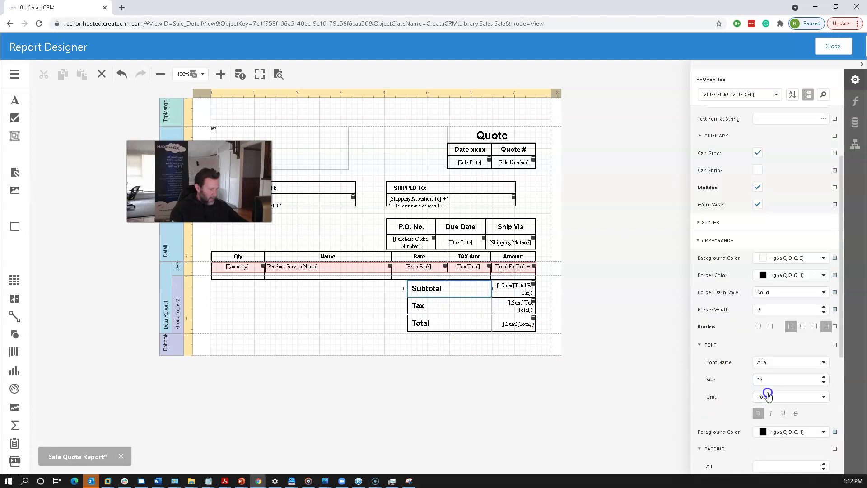
{"action": "scroll", "coordinate": [766, 415], "scroll_direction": "down", "scroll_amount": 3}
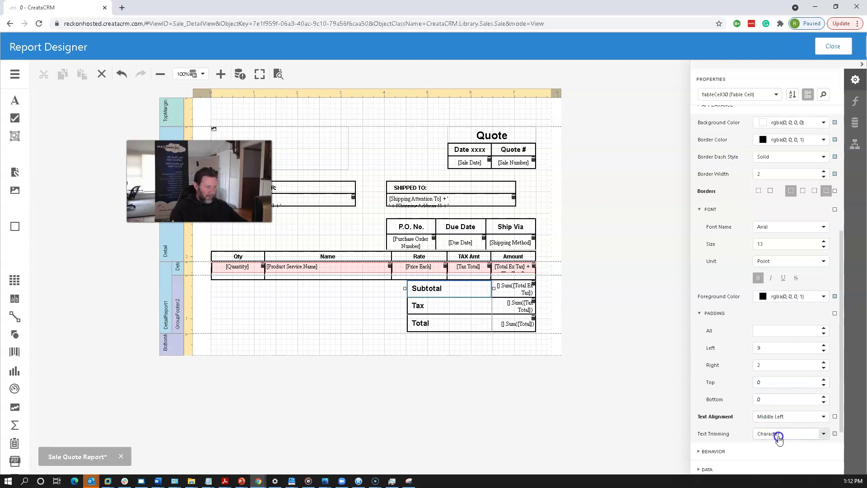
Compare the padding and text alignment of the Price Each and Product Service Name cells
{"action": "left_click", "coordinate": [389, 329]}
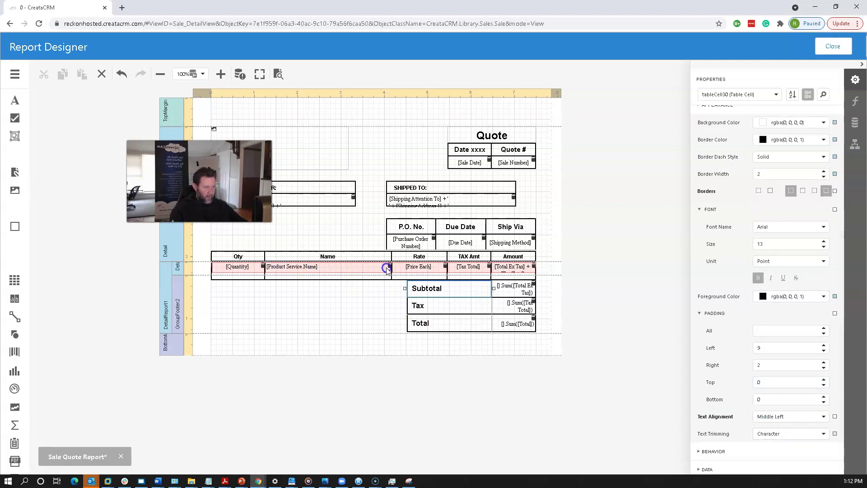
{"action": "left_click", "coordinate": [416, 272]}
{"action": "left_click", "coordinate": [743, 260]}
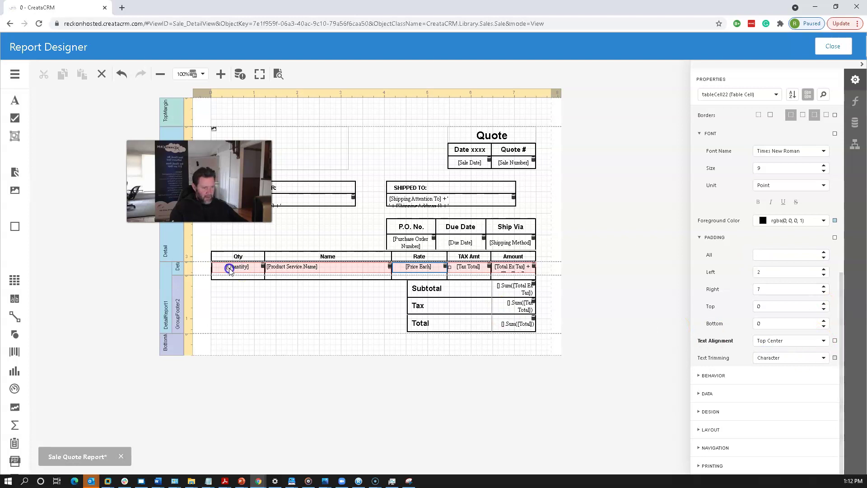
{"action": "left_click", "coordinate": [277, 267]}
{"action": "left_click", "coordinate": [763, 350]}
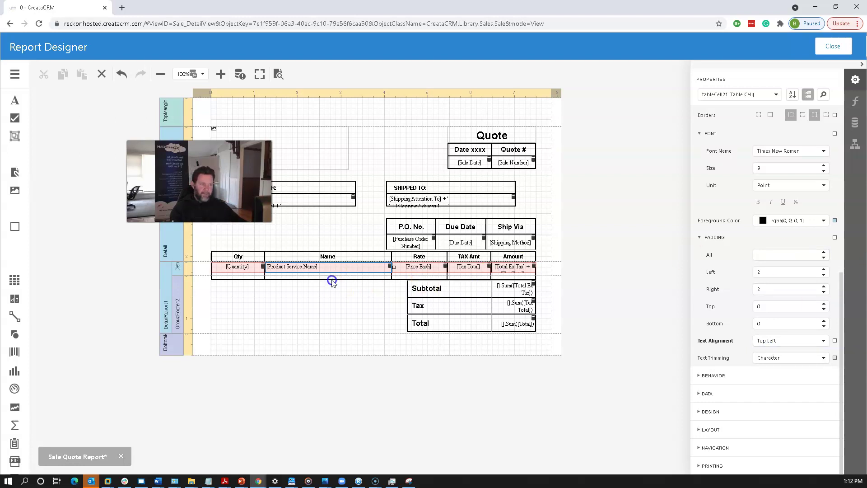
Read the shipping address cell's expression in the Expression Editor and close it without changes
{"action": "left_click", "coordinate": [436, 203]}
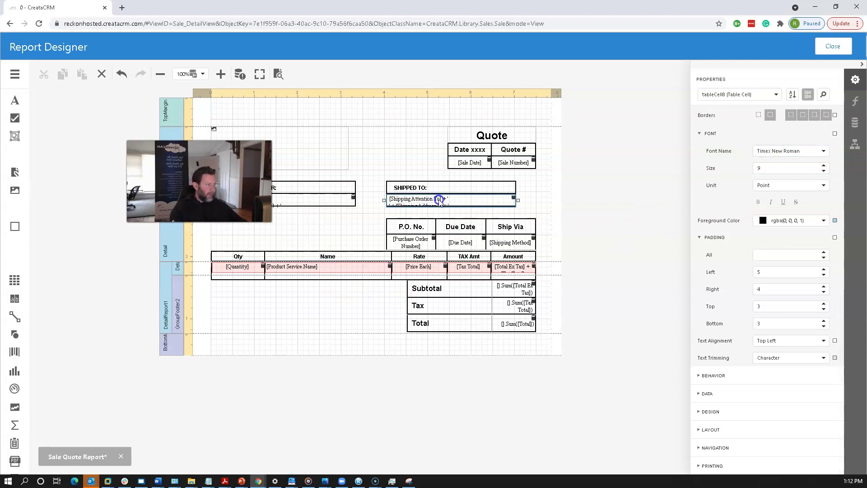
{"action": "scroll", "coordinate": [787, 226], "scroll_direction": "up", "scroll_amount": 7}
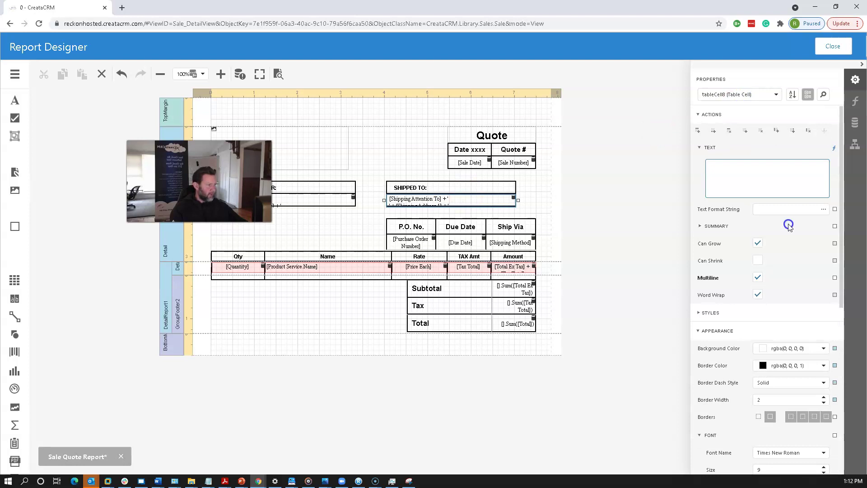
{"action": "left_click", "coordinate": [833, 150]}
{"action": "left_click", "coordinate": [833, 167]}
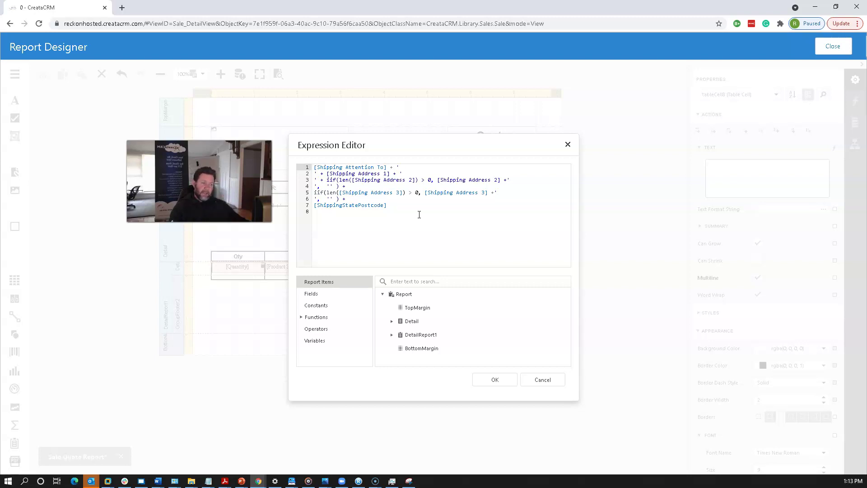
{"action": "left_click", "coordinate": [542, 380]}
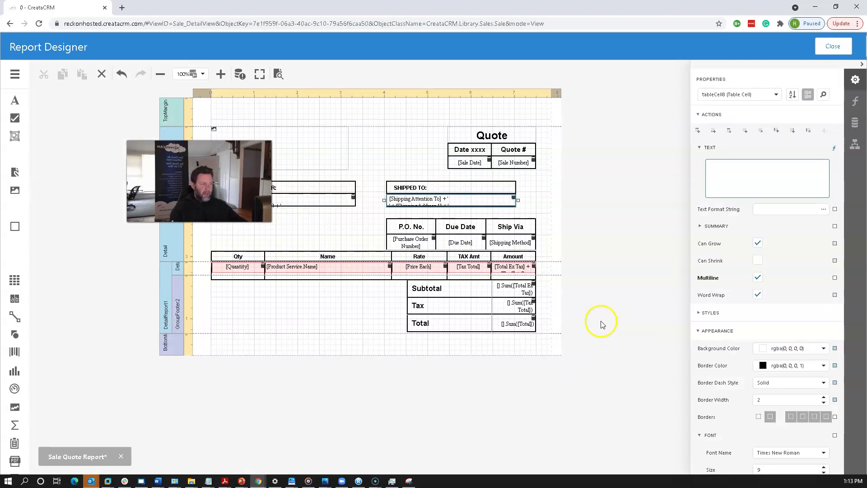
Look through the Detail band's properties, the available data fields, the band's expressions and the report's element tree
{"action": "left_click", "coordinate": [407, 393]}
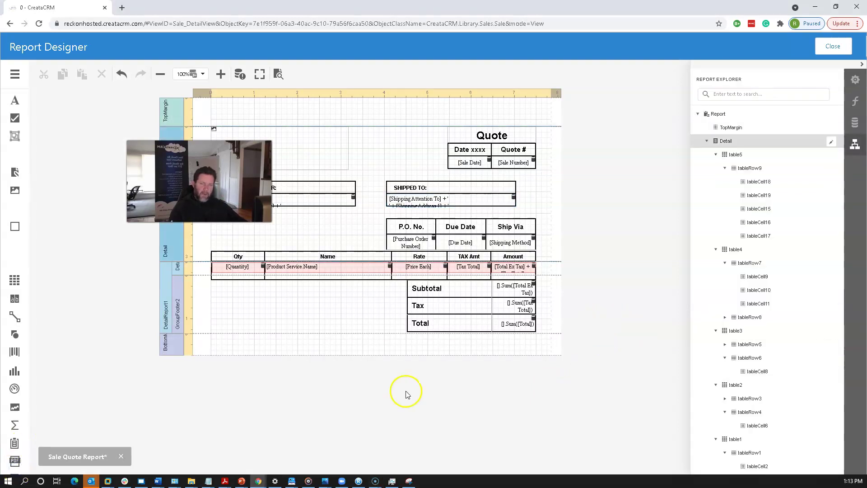
{"action": "left_click", "coordinate": [859, 145]}
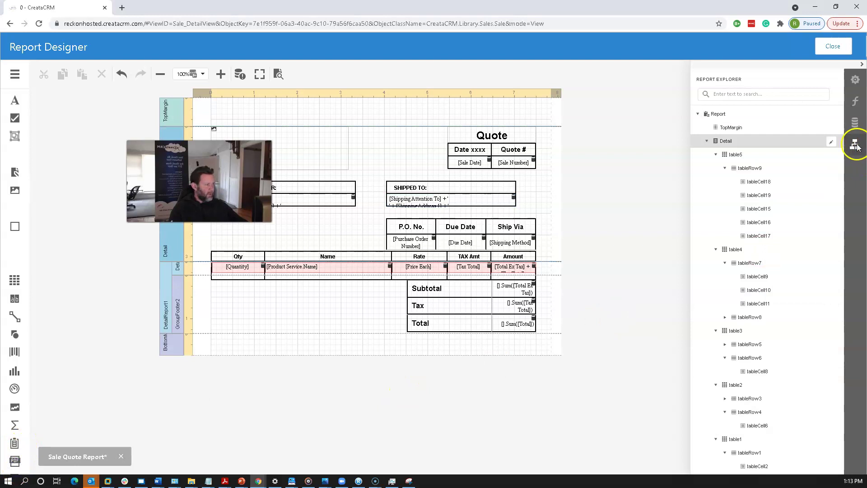
{"action": "left_click", "coordinate": [856, 80]}
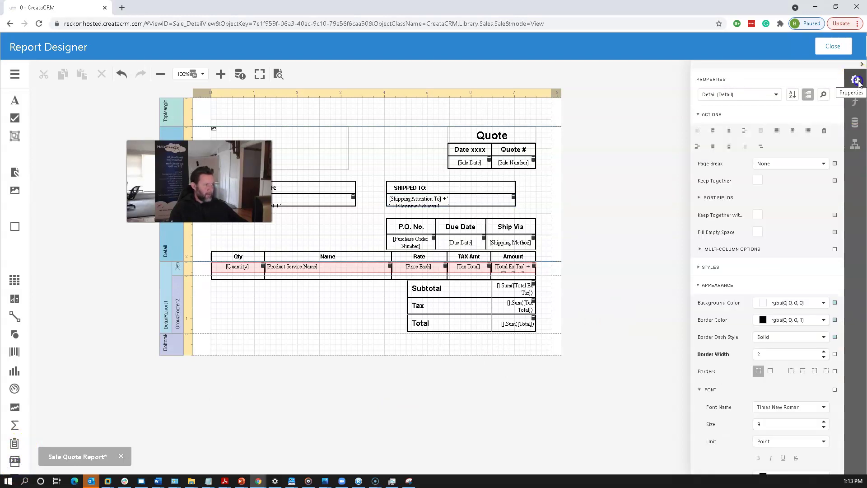
{"action": "left_click", "coordinate": [855, 123]}
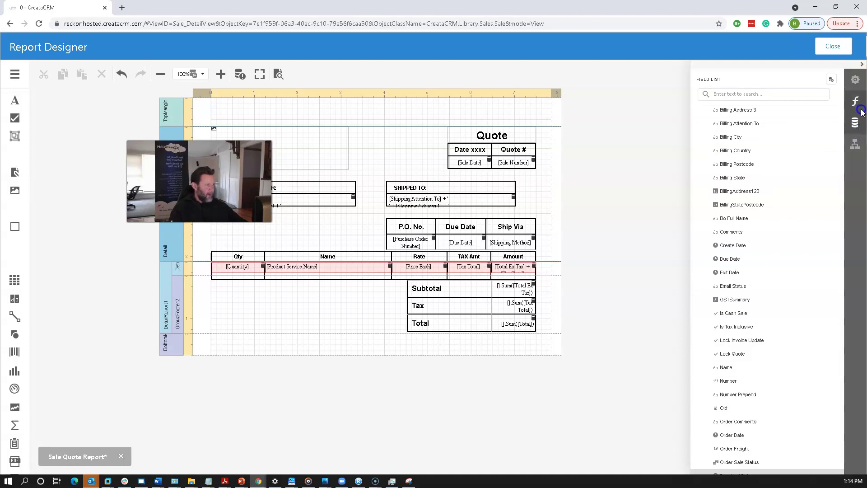
{"action": "left_click", "coordinate": [859, 106]}
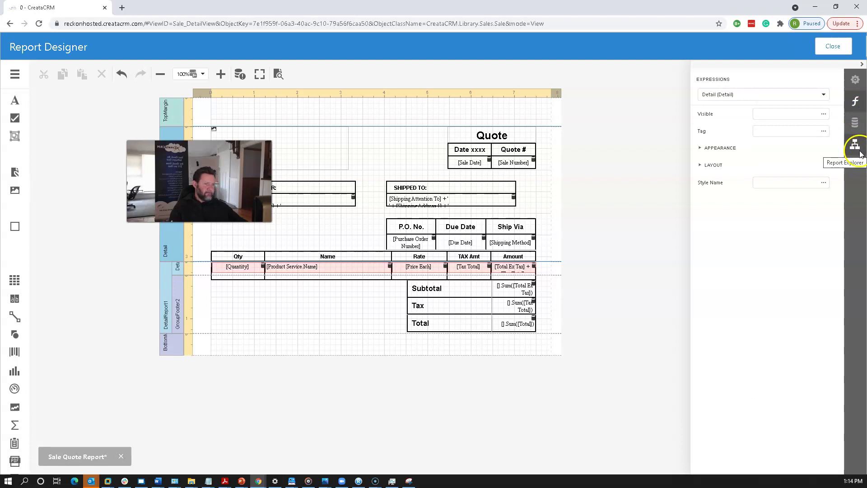
{"action": "left_click", "coordinate": [859, 154]}
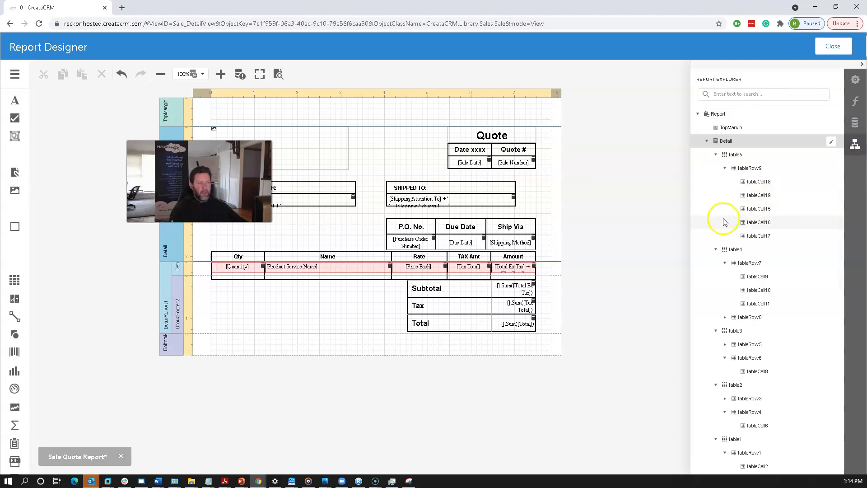
Locate the line-item cells of tableRow10, the subtotal row and GroupFooter2 on the layout through the Report Explorer
{"action": "scroll", "coordinate": [819, 199], "scroll_direction": "down", "scroll_amount": 8}
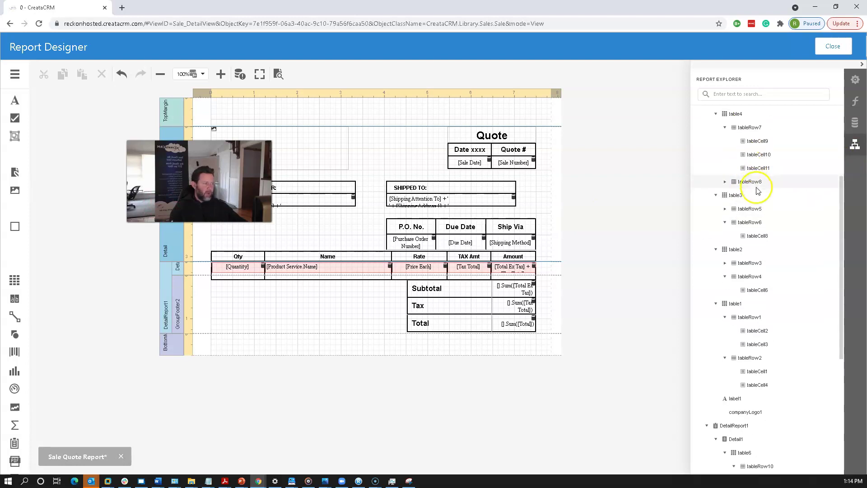
{"action": "left_click", "coordinate": [770, 251]}
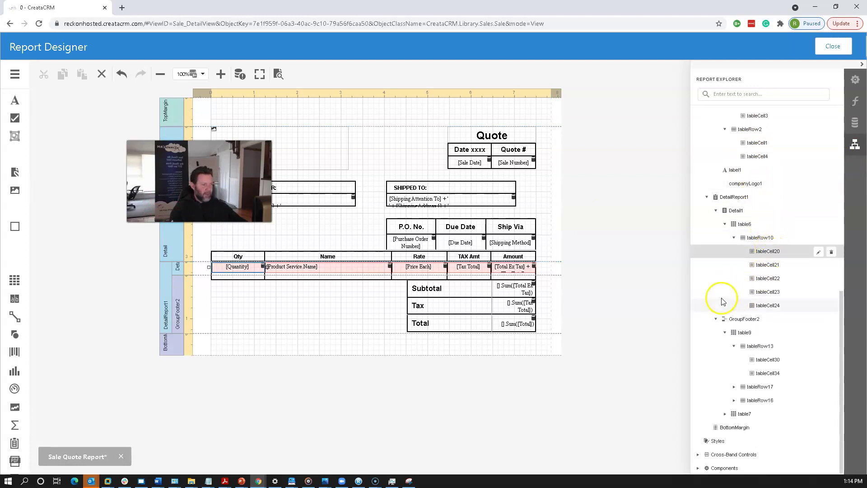
{"action": "left_click", "coordinate": [775, 281]}
{"action": "left_click", "coordinate": [772, 291]}
{"action": "left_click", "coordinate": [768, 304]}
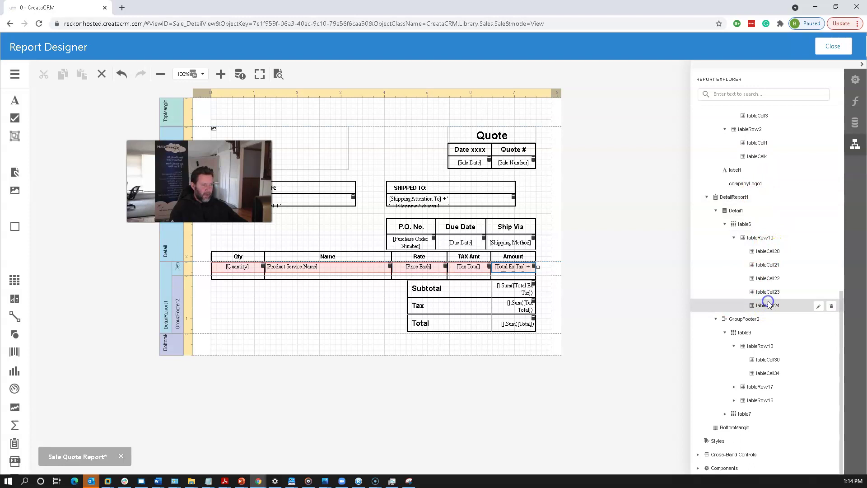
{"action": "left_click", "coordinate": [757, 335]}
{"action": "left_click", "coordinate": [762, 359]}
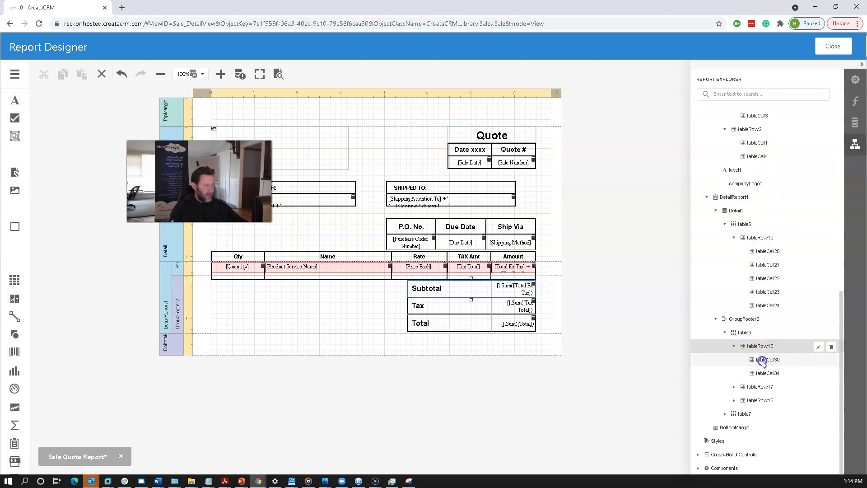
{"action": "left_click", "coordinate": [746, 319]}
Locate the Detail, GroupFooter2 and BottomMargin bands on the layout through the Report Explorer
{"action": "scroll", "coordinate": [757, 280], "scroll_direction": "up", "scroll_amount": 15}
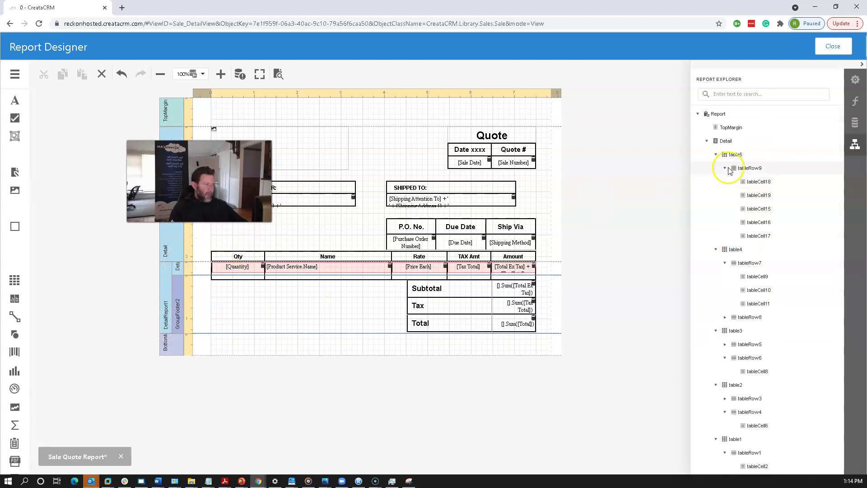
{"action": "left_click", "coordinate": [735, 142]}
{"action": "scroll", "coordinate": [736, 252], "scroll_direction": "down", "scroll_amount": 5}
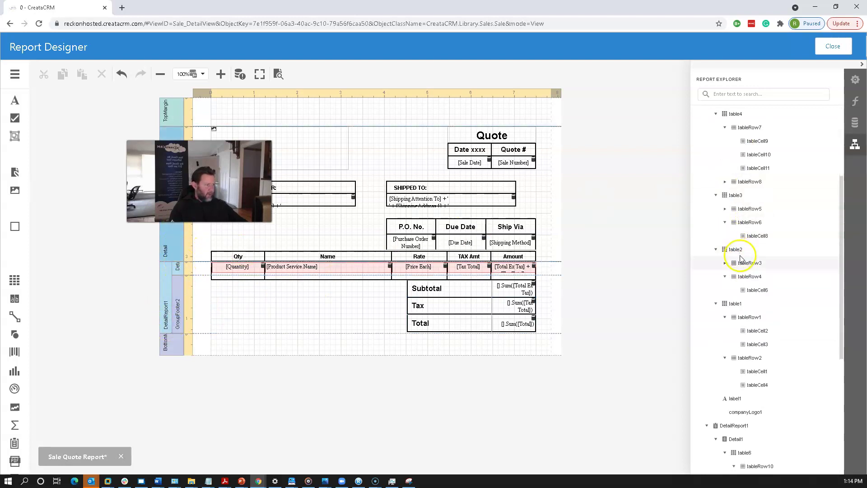
{"action": "left_click", "coordinate": [736, 335]}
{"action": "scroll", "coordinate": [751, 332], "scroll_direction": "down", "scroll_amount": 3}
{"action": "left_click", "coordinate": [749, 321]}
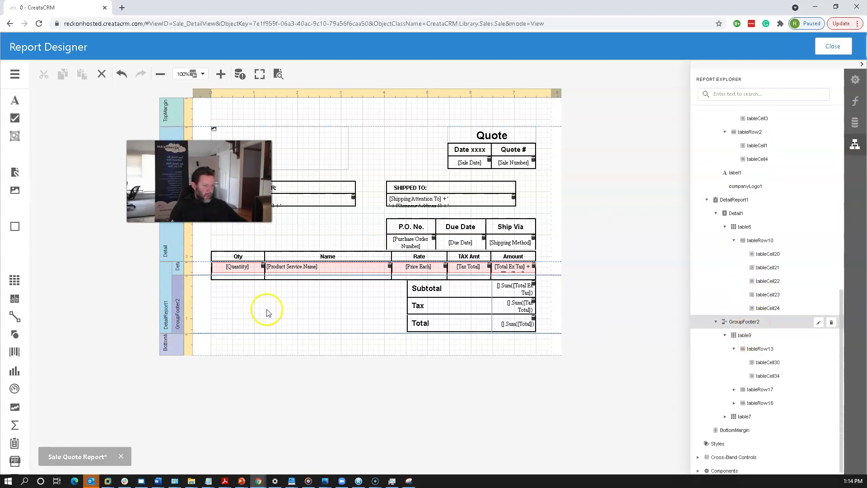
{"action": "left_click", "coordinate": [751, 425]}
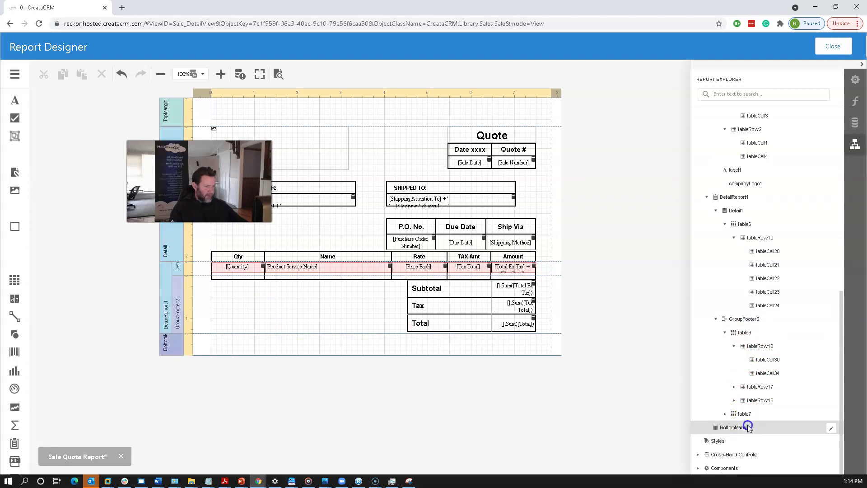
View the properties of the Total row, tableRow16, from the Report Explorer and return to the element tree
{"action": "left_click", "coordinate": [757, 405]}
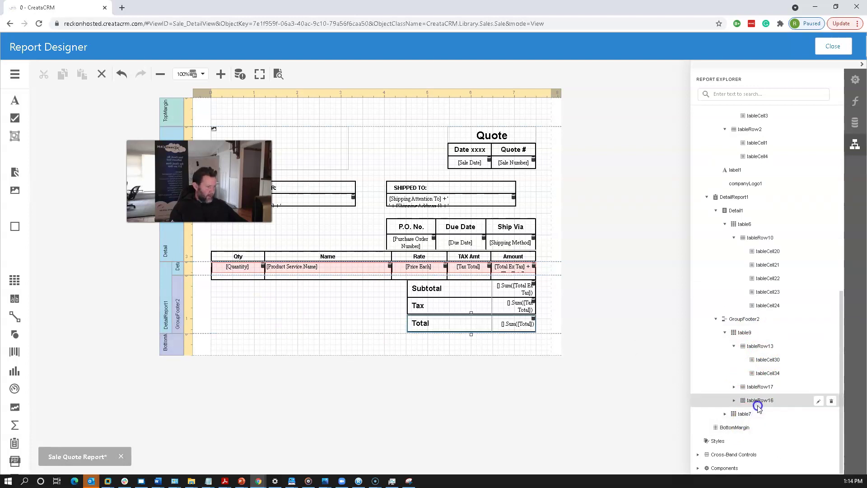
{"action": "left_click", "coordinate": [820, 401]}
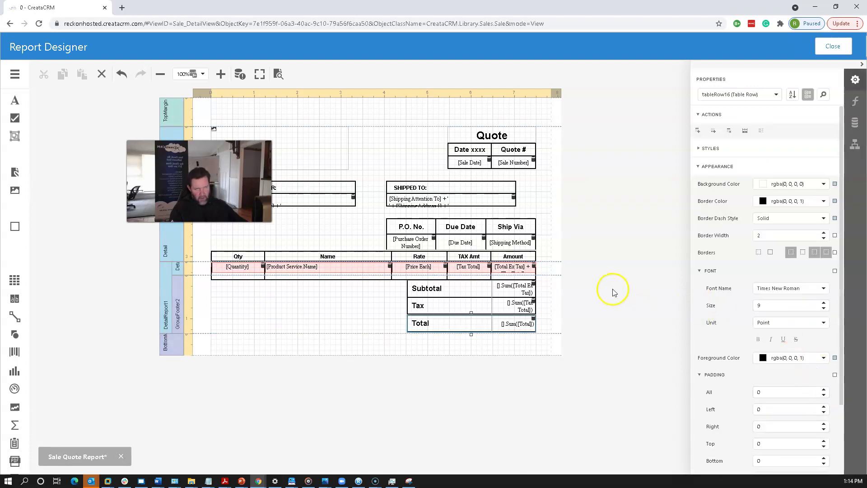
{"action": "left_click", "coordinate": [855, 145]}
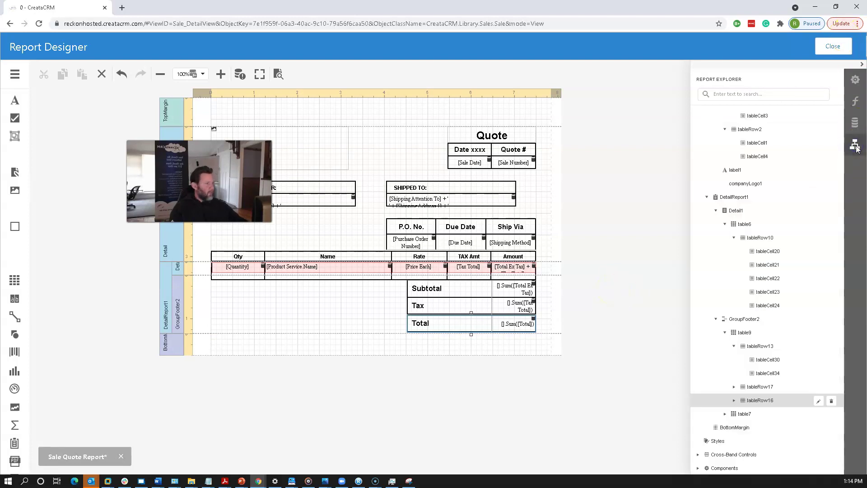
View the properties of the totals table, table9, and of the Qty and Name header cells, and return to the element tree
{"action": "left_click", "coordinate": [762, 332]}
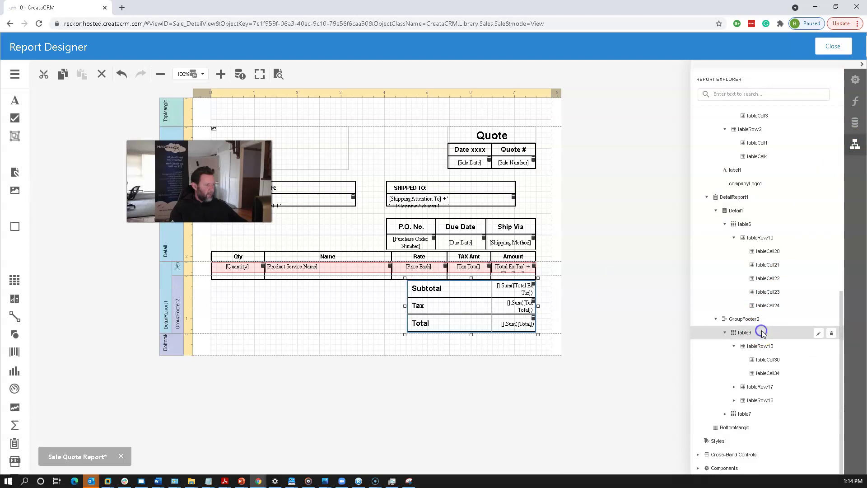
{"action": "left_click", "coordinate": [819, 332]}
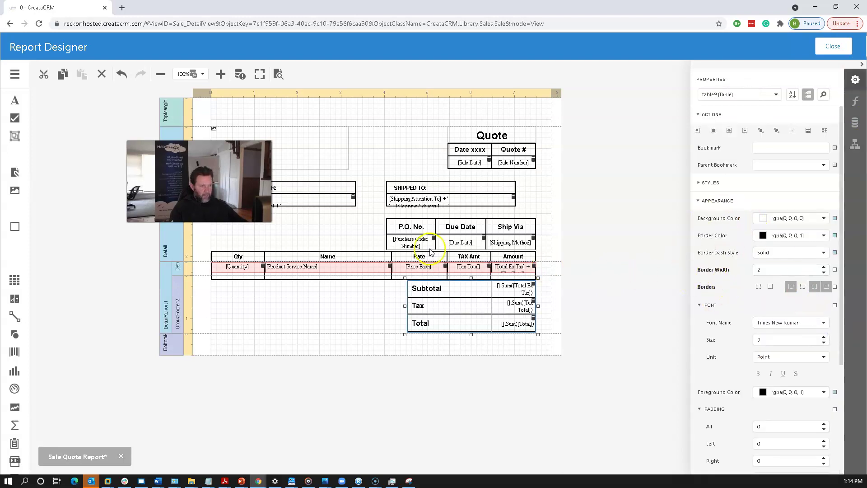
{"action": "left_click", "coordinate": [240, 255]}
{"action": "left_click", "coordinate": [293, 257]}
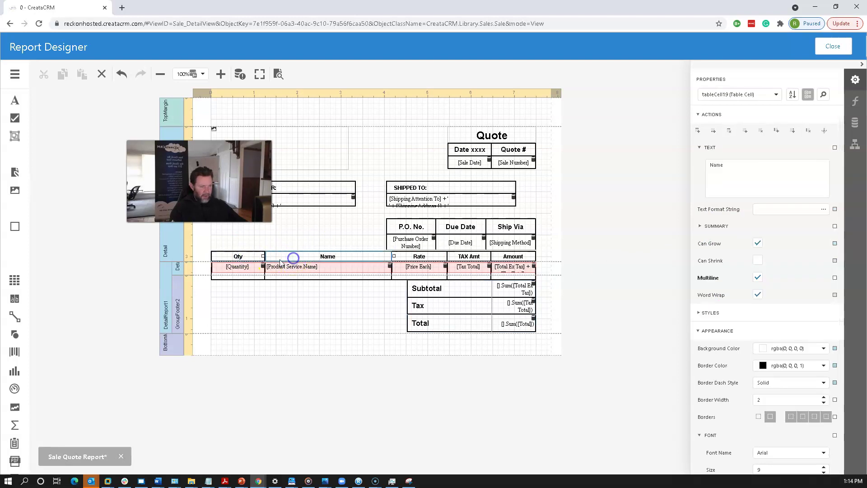
{"action": "left_click", "coordinate": [251, 256]}
{"action": "left_click", "coordinate": [859, 149]}
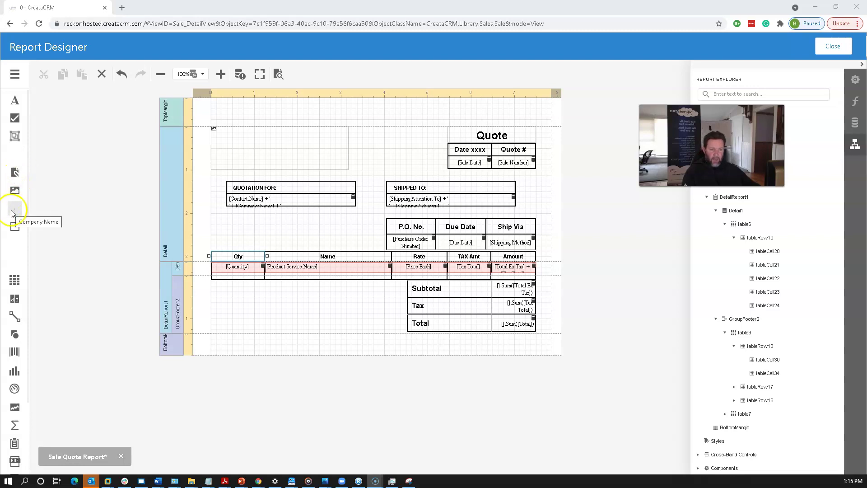
Add a label reading "hi" between the company logo and the Quote heading in the Detail band
{"action": "left_click", "coordinate": [18, 108]}
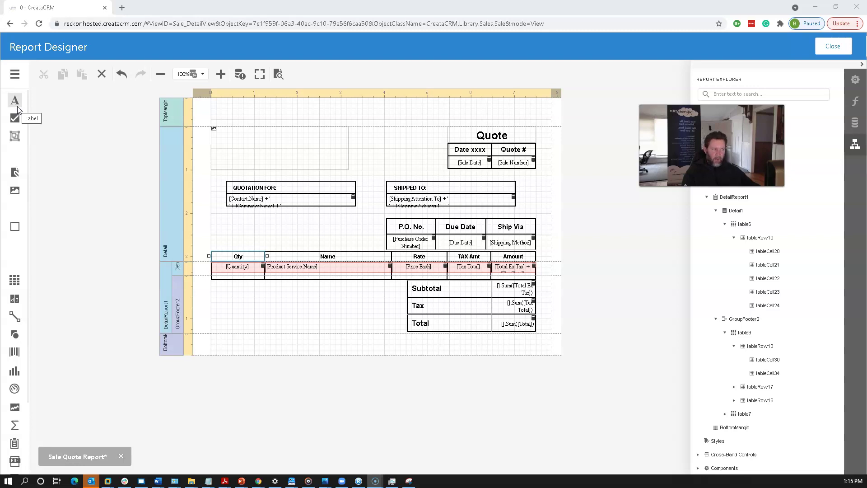
{"action": "left_click", "coordinate": [17, 106]}
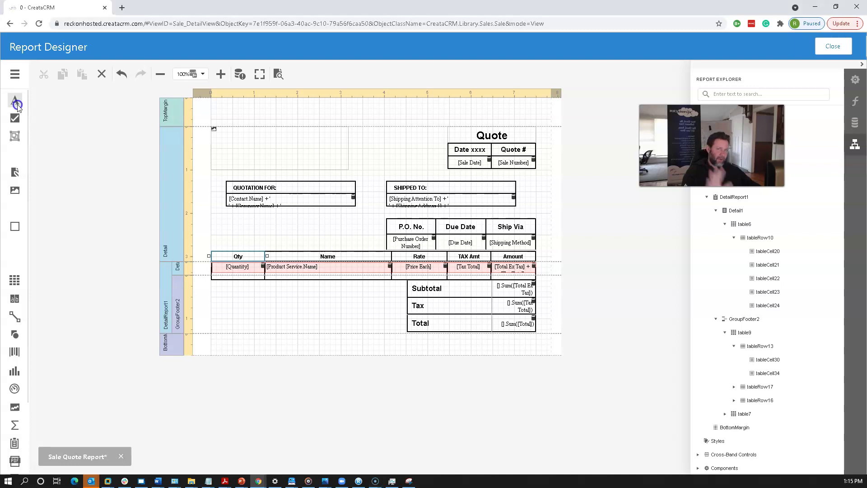
{"action": "left_click_drag", "start_coordinate": [17, 105], "coordinate": [408, 174]}
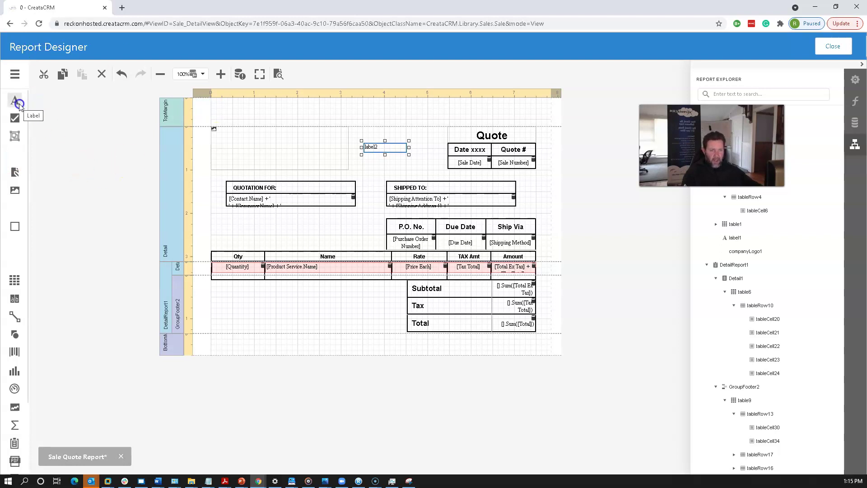
{"action": "double_click", "coordinate": [375, 149]}
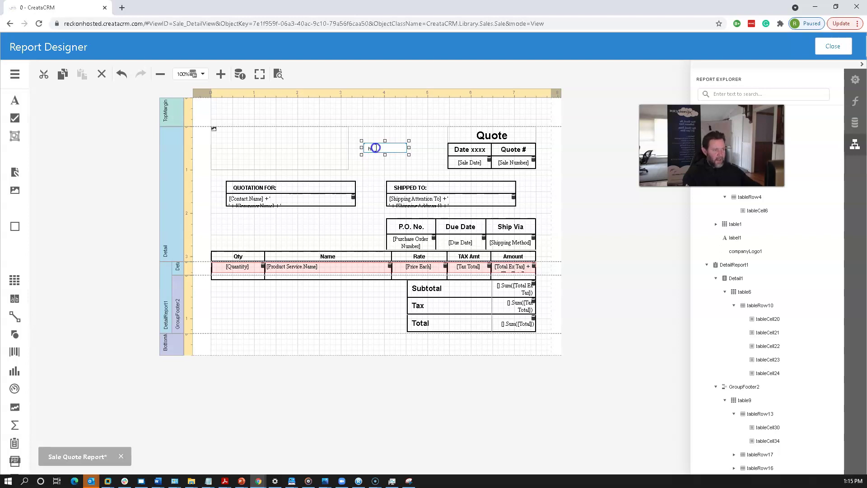
Bring up the new label's properties and change its text to "hi ddde"
{"action": "left_click", "coordinate": [860, 77]}
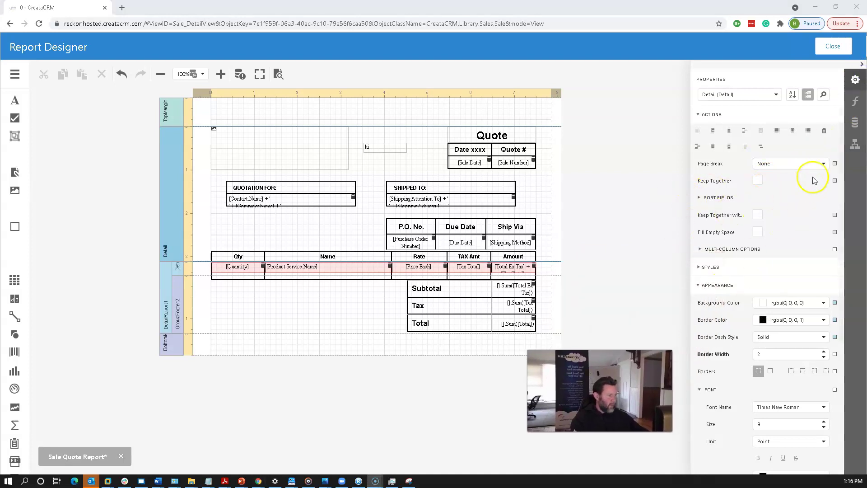
{"action": "left_click", "coordinate": [723, 197]}
{"action": "left_click", "coordinate": [726, 198]}
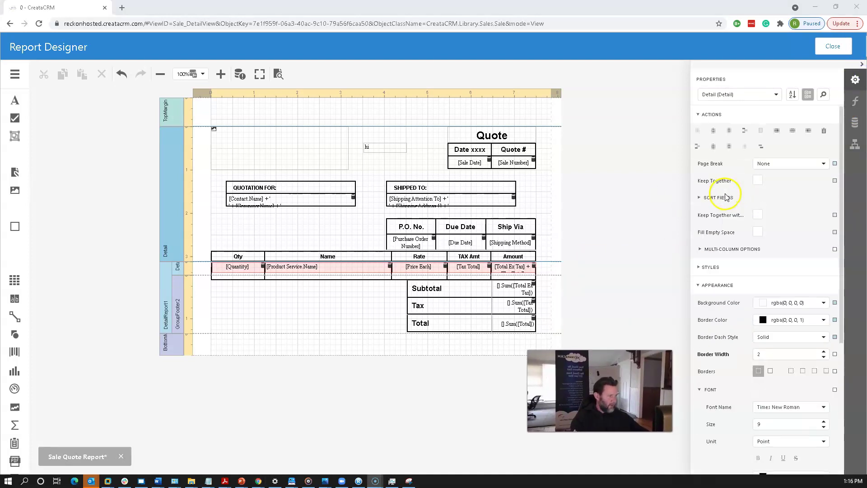
{"action": "left_click", "coordinate": [383, 147]}
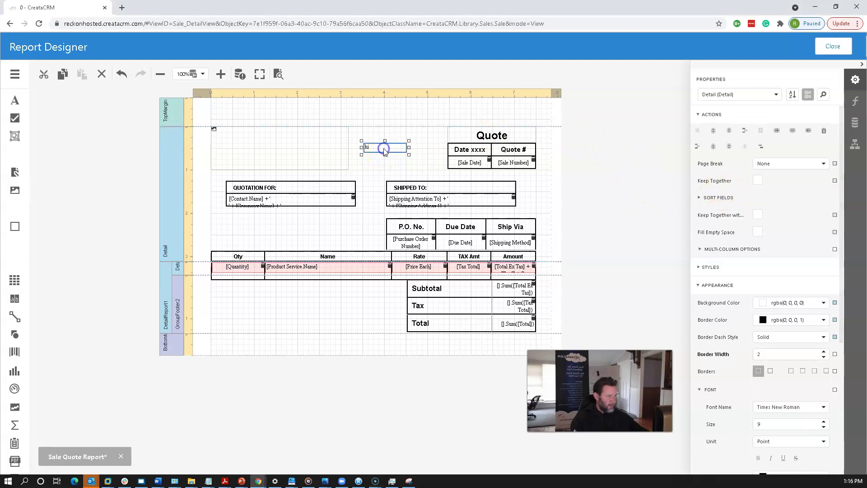
{"action": "left_click", "coordinate": [740, 179]}
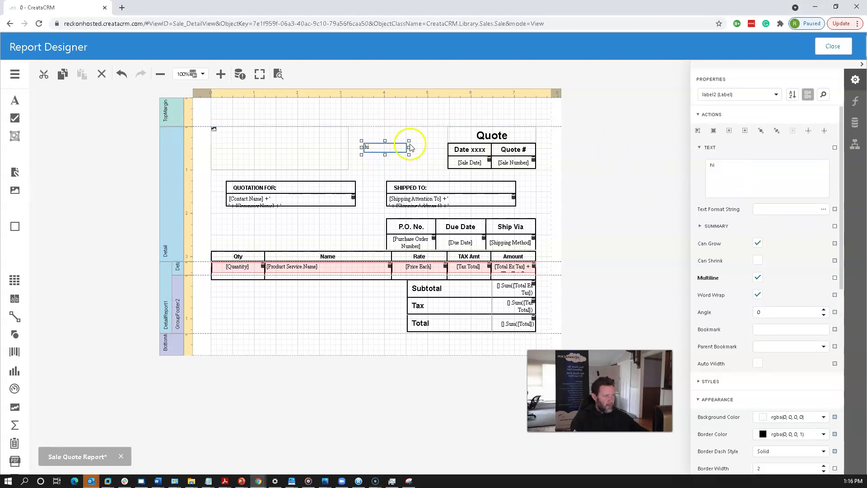
{"action": "double_click", "coordinate": [381, 146]}
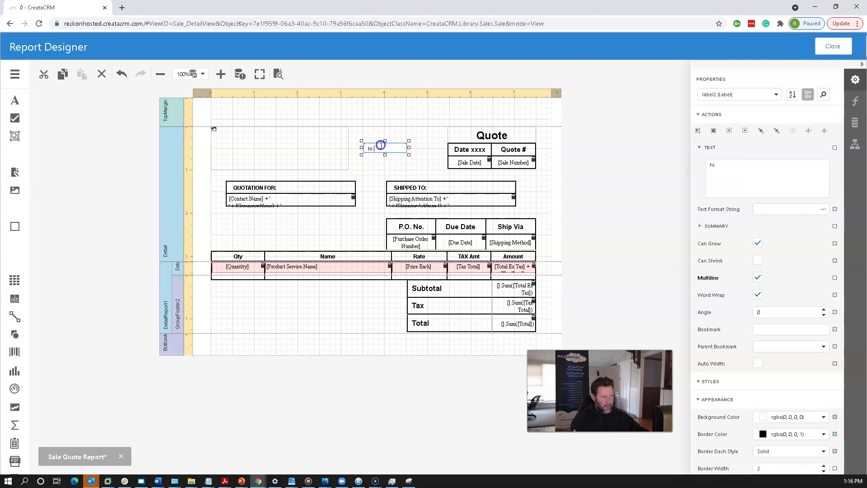
{"action": "left_click", "coordinate": [382, 134]}
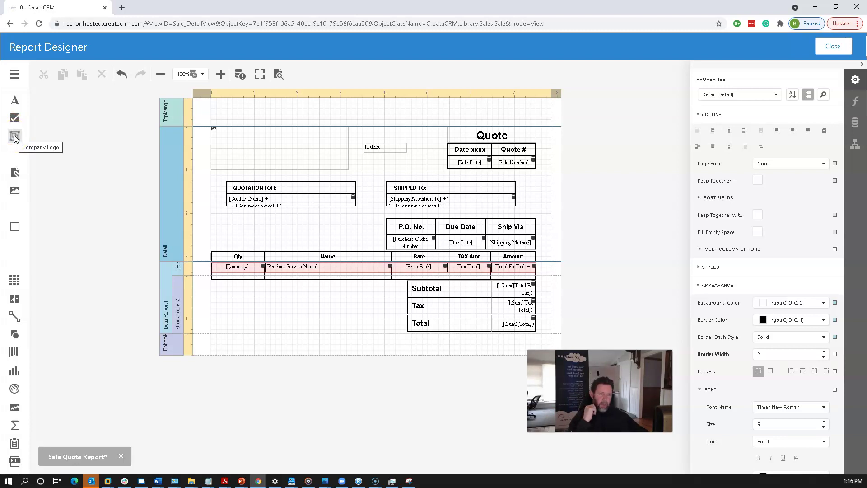
Place a rich text control in the GroupFooter2 band, in the empty area beside the Subtotal, Tax and Total rows
{"action": "left_click", "coordinate": [21, 469]}
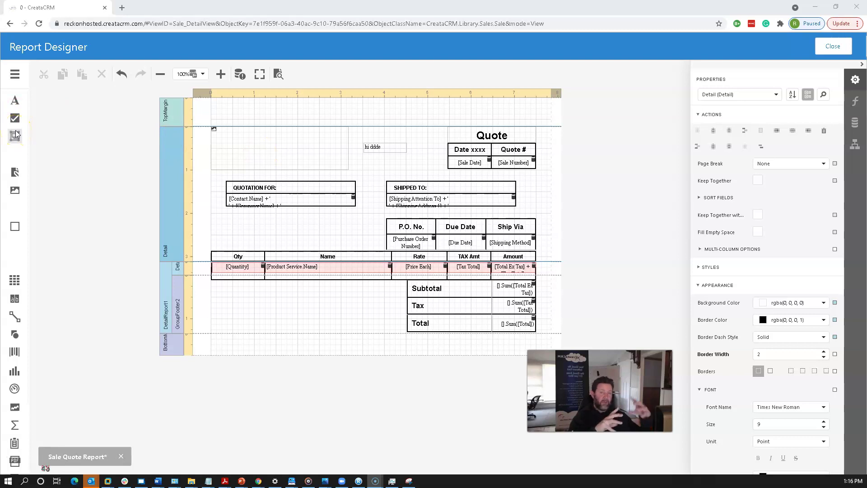
{"action": "left_click", "coordinate": [17, 155]}
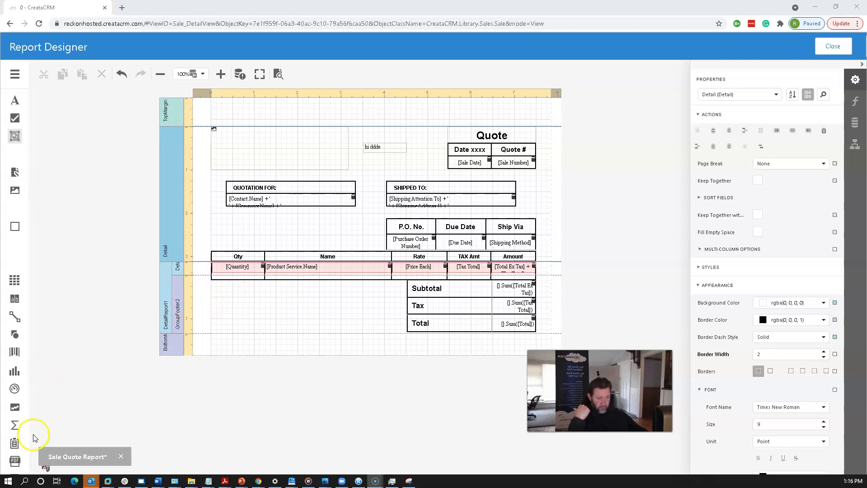
{"action": "left_click_drag", "start_coordinate": [23, 443], "coordinate": [228, 298]}
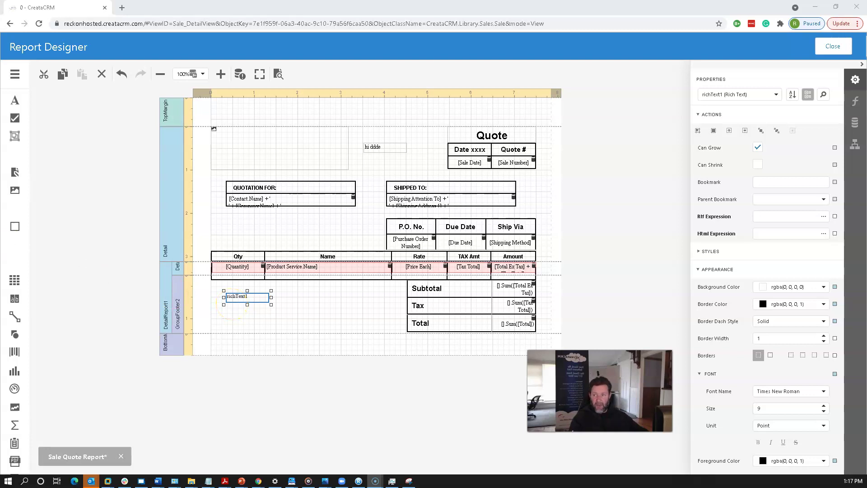
Switch to the DevExpress Toolbox documentation page, copy the highlighted introduction text, and paste it into the report's rich text control
{"action": "key", "text": "alt+Tab"}
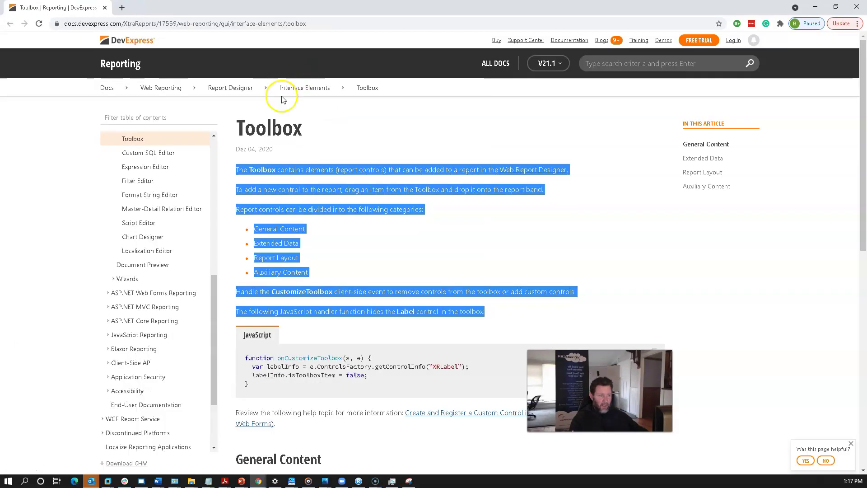
{"action": "right_click", "coordinate": [298, 185]}
{"action": "left_click", "coordinate": [317, 193]}
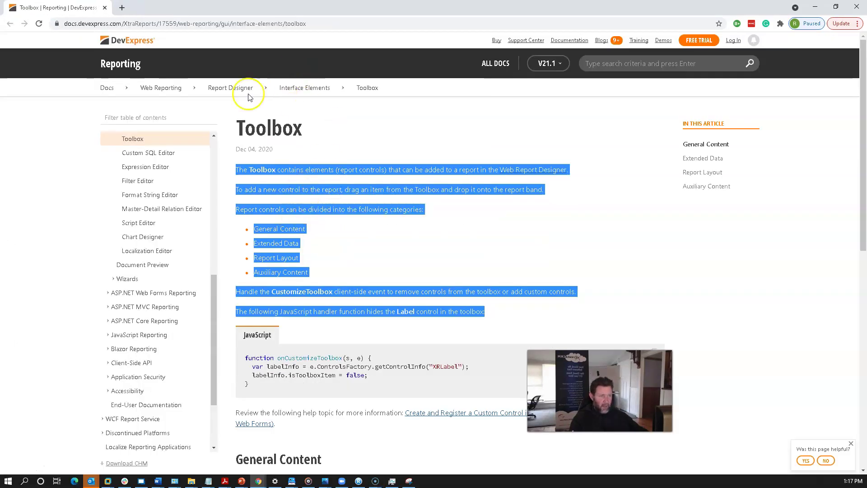
{"action": "key", "text": "alt+Tab"}
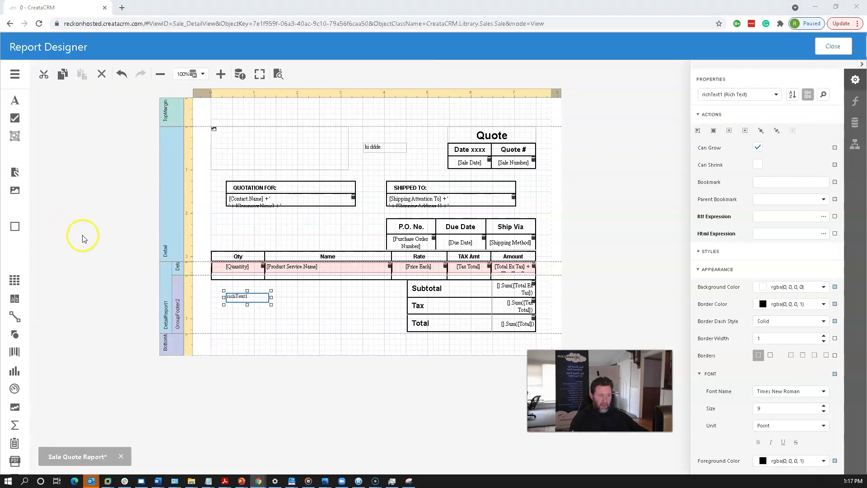
{"action": "double_click", "coordinate": [243, 296]}
{"action": "key", "text": "ctrl+v"}
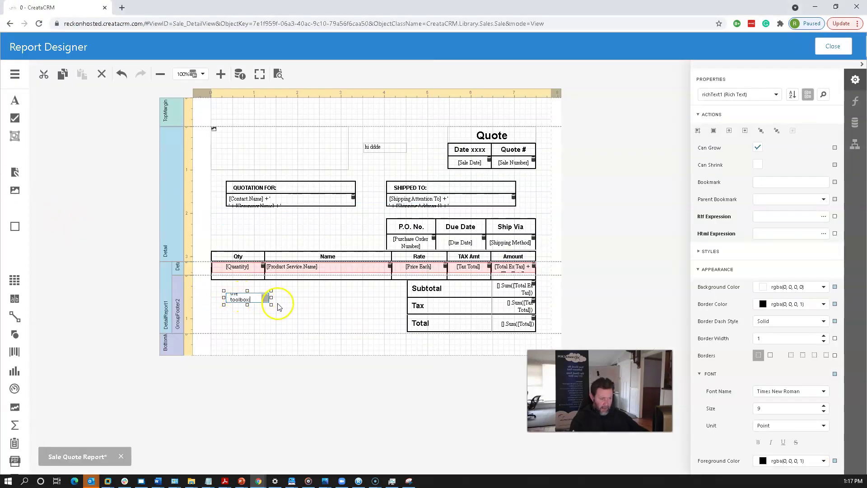
{"action": "left_click", "coordinate": [286, 308]}
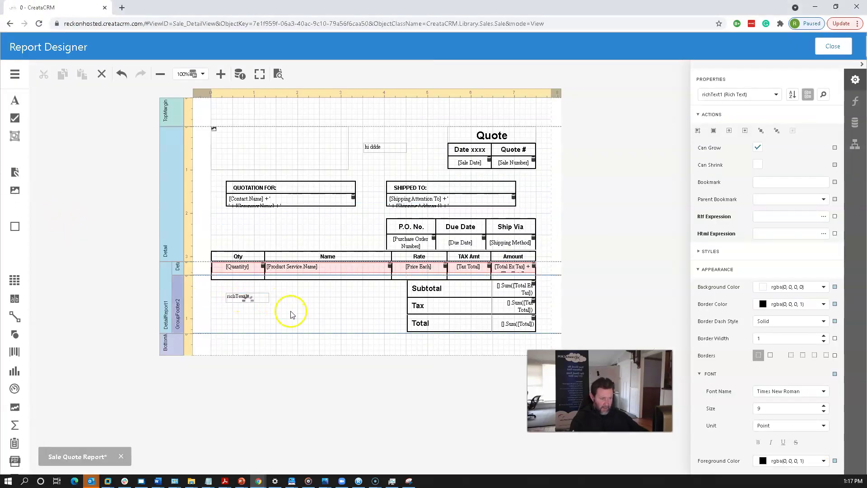
Enlarge the rich text box to about 3.2 inches wide and align it with the left edge directly beneath the line items
{"action": "left_click", "coordinate": [263, 303]}
{"action": "left_click_drag", "start_coordinate": [271, 306], "coordinate": [361, 339]}
{"action": "left_click_drag", "start_coordinate": [310, 314], "coordinate": [295, 307]}
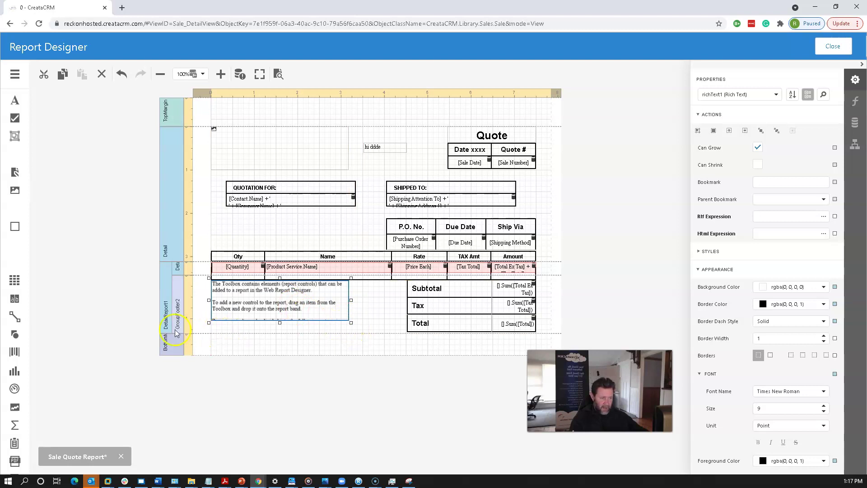
Extend GroupFooter2 to about 2.5 inches high, lower the rich text box, and enlarge it to about 4.5 by 2 inches
{"action": "left_click_drag", "start_coordinate": [176, 333], "coordinate": [157, 383]}
{"action": "mouse_move", "coordinate": [242, 320]}
{"action": "left_mouse_down"}
{"action": "mouse_move", "coordinate": [229, 333]}
{"action": "mouse_move", "coordinate": [237, 318]}
{"action": "left_mouse_up"}
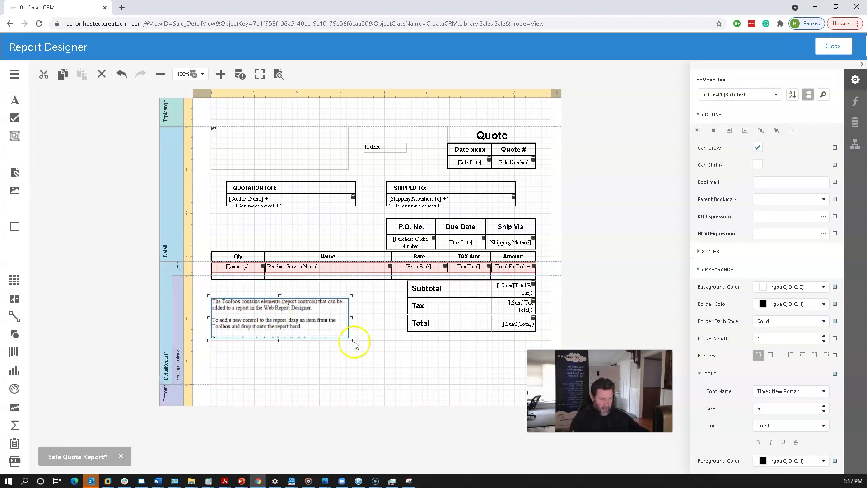
{"action": "left_click_drag", "start_coordinate": [349, 340], "coordinate": [407, 379]}
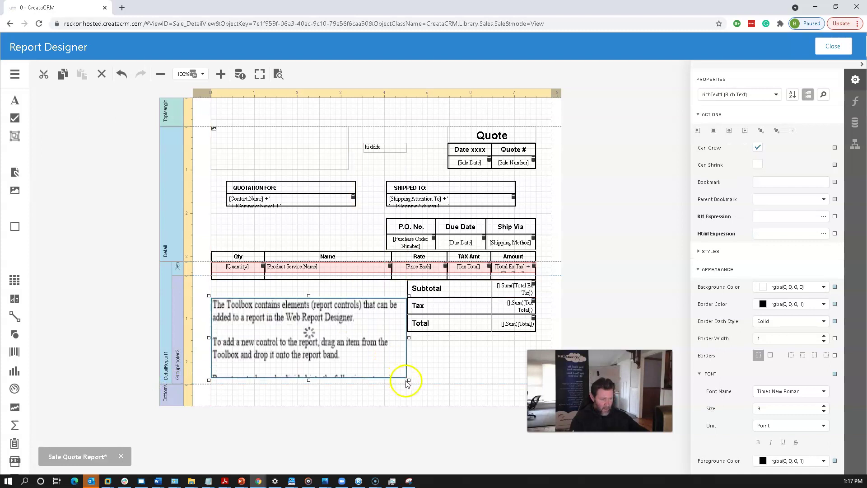
{"action": "left_click", "coordinate": [433, 368]}
{"action": "left_click", "coordinate": [316, 341]}
{"action": "left_click_drag", "start_coordinate": [309, 380], "coordinate": [309, 384]}
{"action": "left_click", "coordinate": [437, 362]}
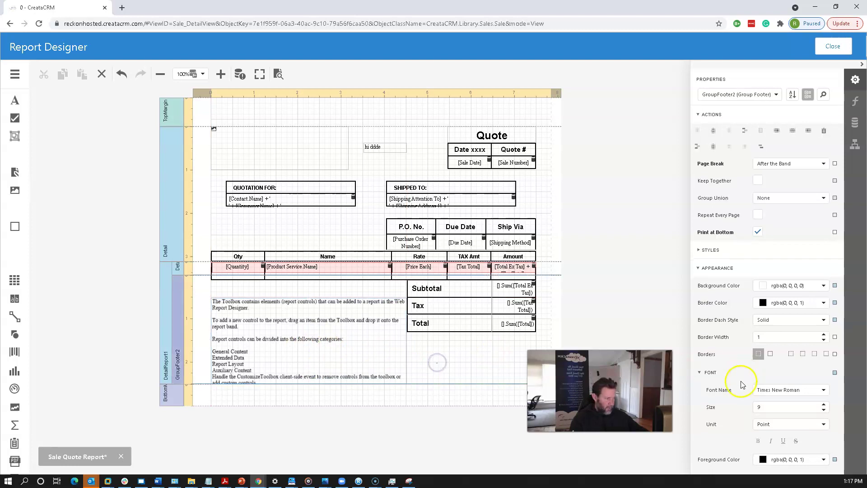
Set the rich text box's font size to 7 points
{"action": "left_click", "coordinate": [289, 343]}
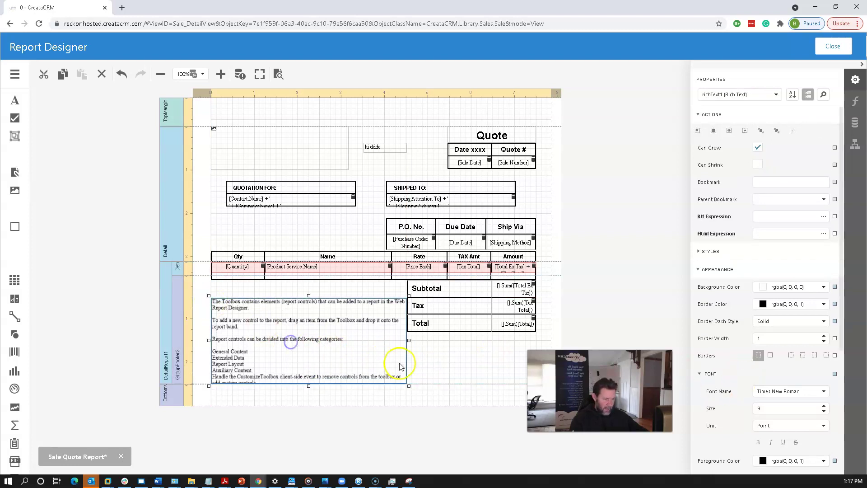
{"action": "left_click", "coordinate": [823, 411]}
{"action": "left_click", "coordinate": [823, 411]}
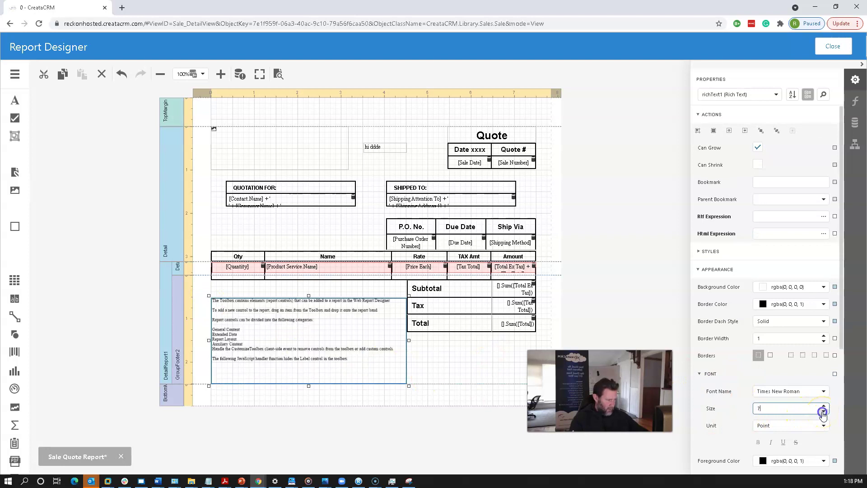
{"action": "left_click", "coordinate": [762, 409]}
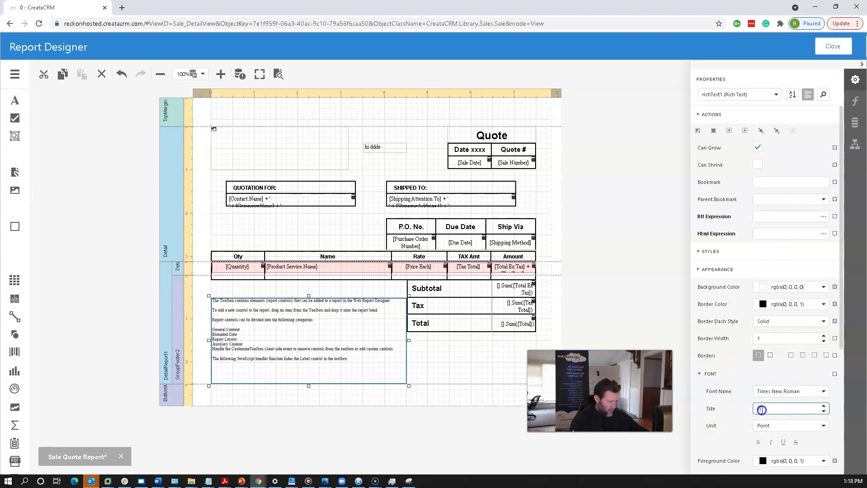
{"action": "left_click", "coordinate": [422, 357]}
{"action": "left_click", "coordinate": [322, 318]}
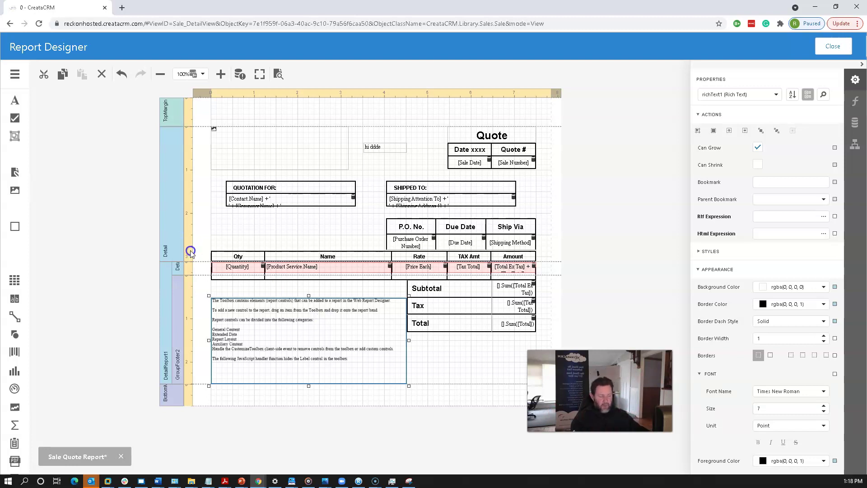
Move the rich text box slightly higher in GroupFooter2 and narrow the report's left page margin
{"action": "left_click", "coordinate": [226, 290]}
{"action": "left_click_drag", "start_coordinate": [227, 298], "coordinate": [252, 287]}
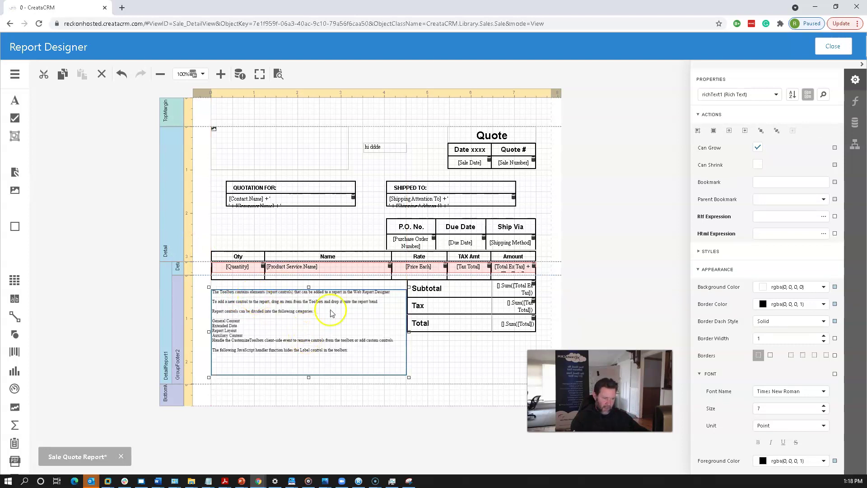
{"action": "left_click_drag", "start_coordinate": [210, 92], "coordinate": [200, 93]}
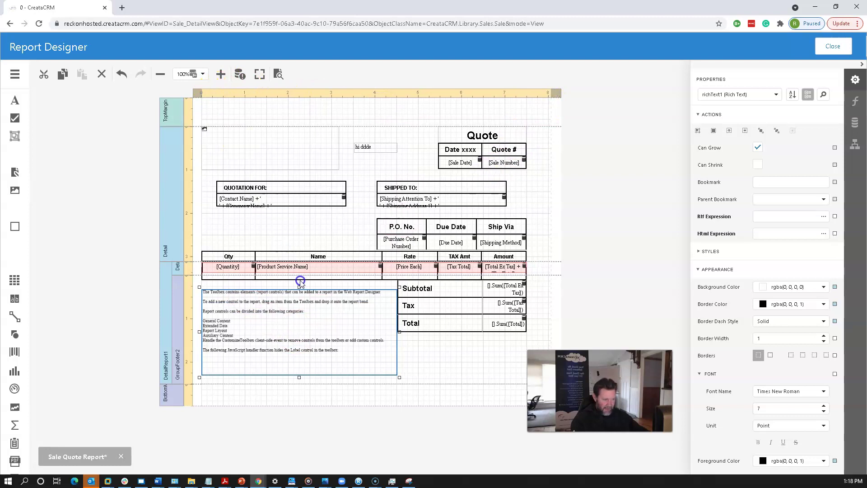
{"action": "left_click", "coordinate": [421, 368]}
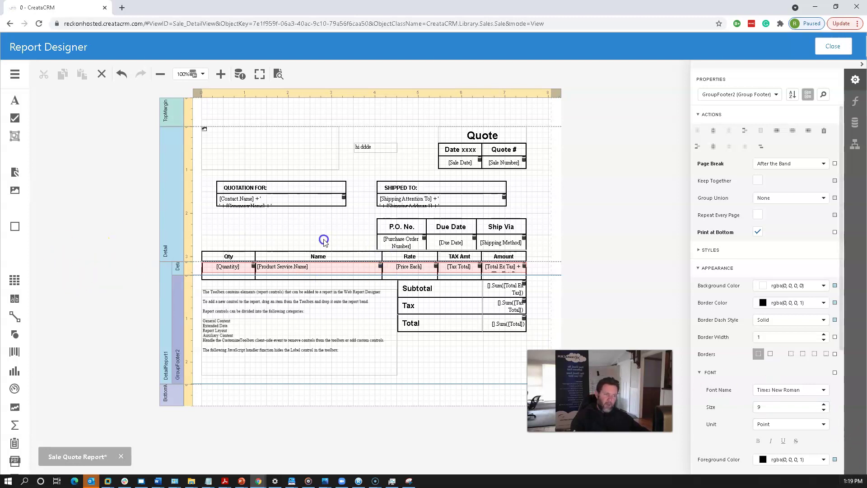
Add a picture box in the Detail band, directly below the QUOTATION FOR address block
{"action": "left_click", "coordinate": [284, 232]}
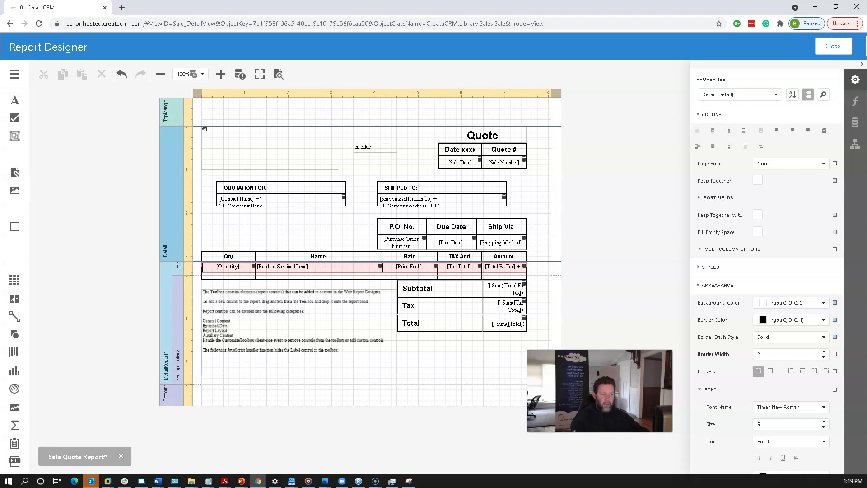
{"action": "left_click_drag", "start_coordinate": [14, 190], "coordinate": [227, 208]}
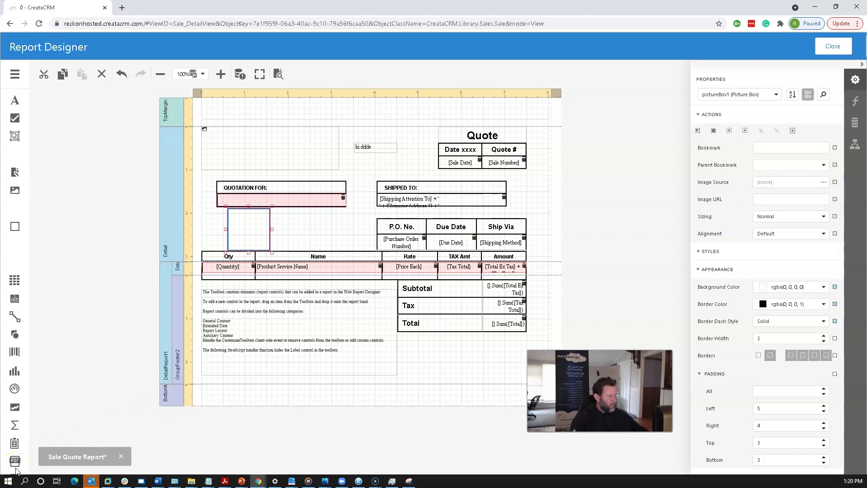
Load an image into the picture box in the Detail band and preview the report
{"action": "left_click", "coordinate": [823, 182]}
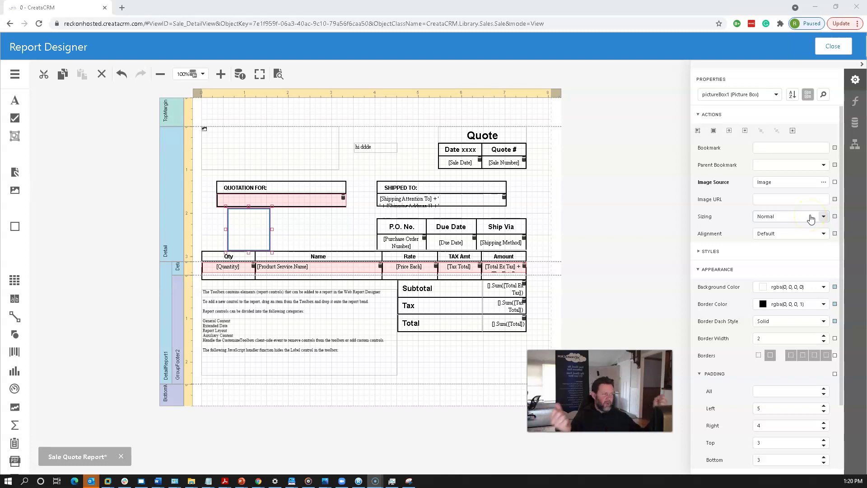
{"action": "left_click", "coordinate": [278, 74]}
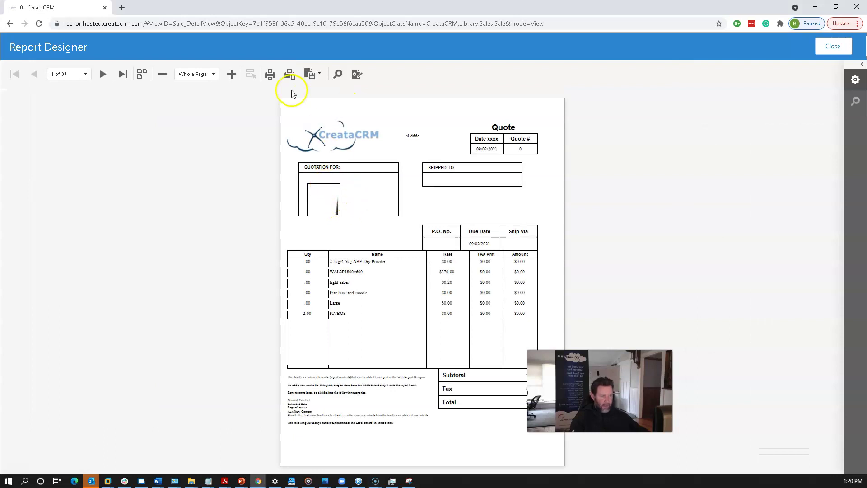
{"action": "left_click", "coordinate": [357, 74]}
Extend the Detail band to about 5 inches high and place the picture box, about 3 by 1 inches, below the item header row
{"action": "left_click_drag", "start_coordinate": [289, 225], "coordinate": [310, 224]}
{"action": "left_click_drag", "start_coordinate": [167, 266], "coordinate": [161, 347]}
{"action": "left_click_drag", "start_coordinate": [296, 217], "coordinate": [355, 311]}
{"action": "left_click", "coordinate": [319, 298]}
{"action": "left_click", "coordinate": [258, 316]}
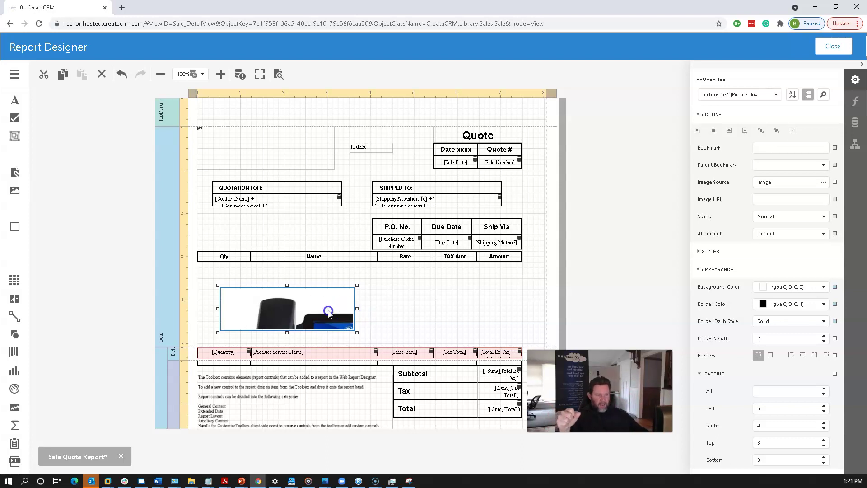
Enlarge the picture box to about 3.5 by 1.2 inches and preview the report
{"action": "left_click_drag", "start_coordinate": [357, 331], "coordinate": [373, 342]}
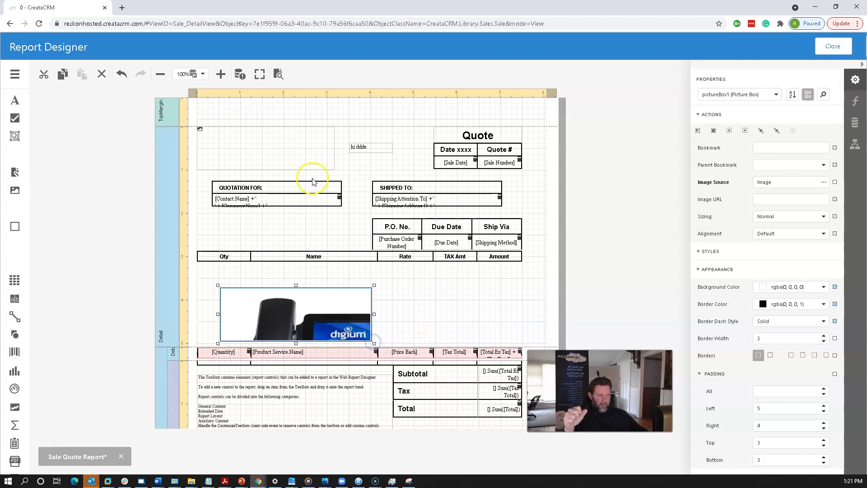
{"action": "left_click", "coordinate": [280, 73]}
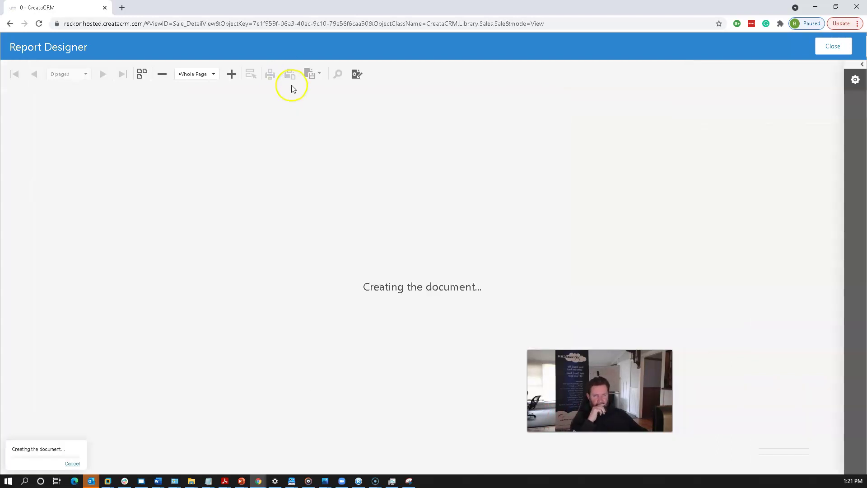
{"action": "left_click", "coordinate": [356, 74]}
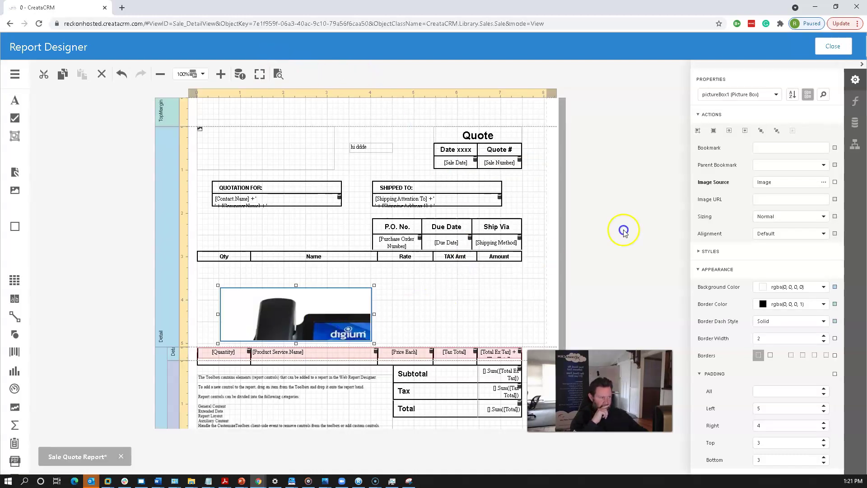
Set the picture box's sizing to Stretch Image and shrink the box to about 1.2 by 1 inches
{"action": "left_click", "coordinate": [823, 217]}
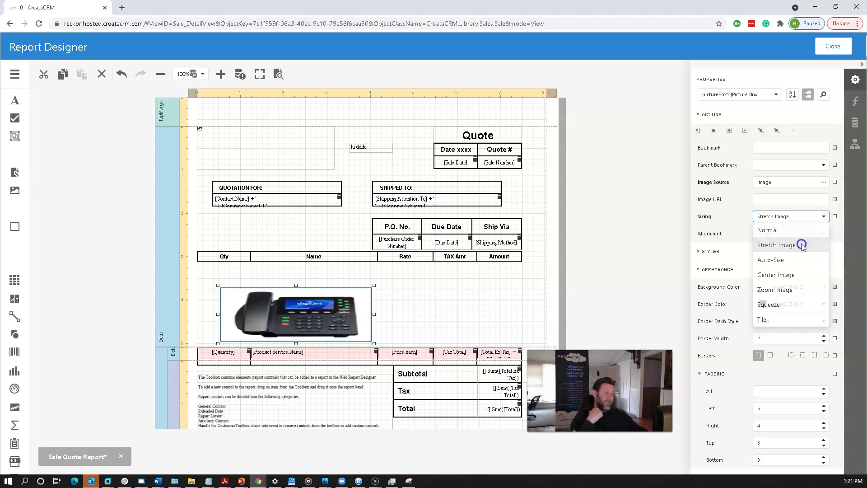
{"action": "left_click", "coordinate": [802, 248]}
{"action": "left_click_drag", "start_coordinate": [379, 292], "coordinate": [276, 287]}
{"action": "left_click", "coordinate": [267, 335]}
{"action": "left_click_drag", "start_coordinate": [270, 343], "coordinate": [273, 325]}
{"action": "left_click", "coordinate": [324, 314]}
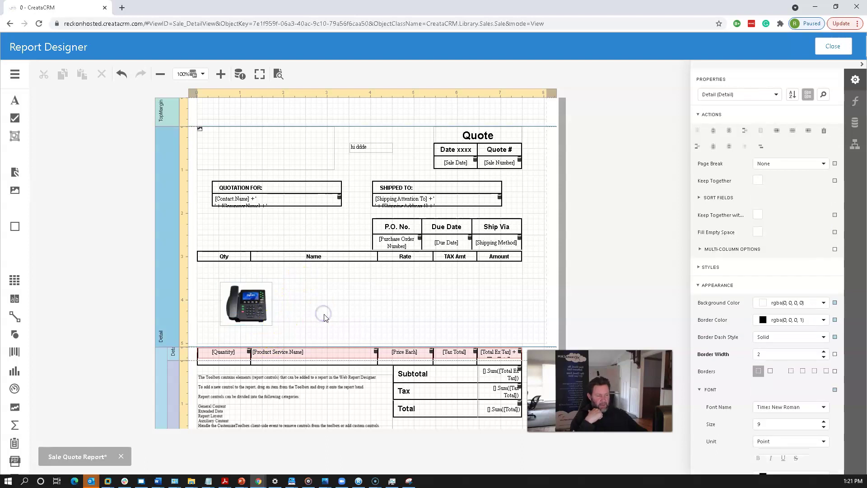
Preview the report with the stretched image, return to the design, and delete the picture box from the Detail band
{"action": "left_click", "coordinate": [278, 73]}
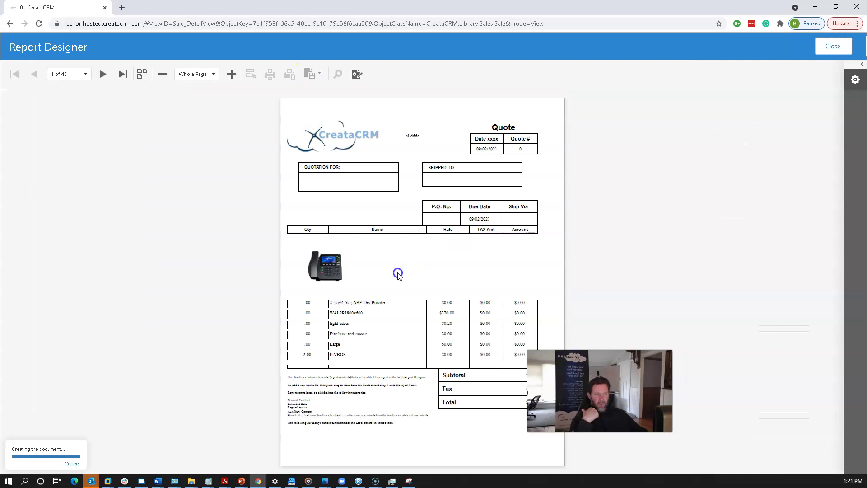
{"action": "left_click", "coordinate": [358, 74]}
{"action": "left_click", "coordinate": [251, 306]}
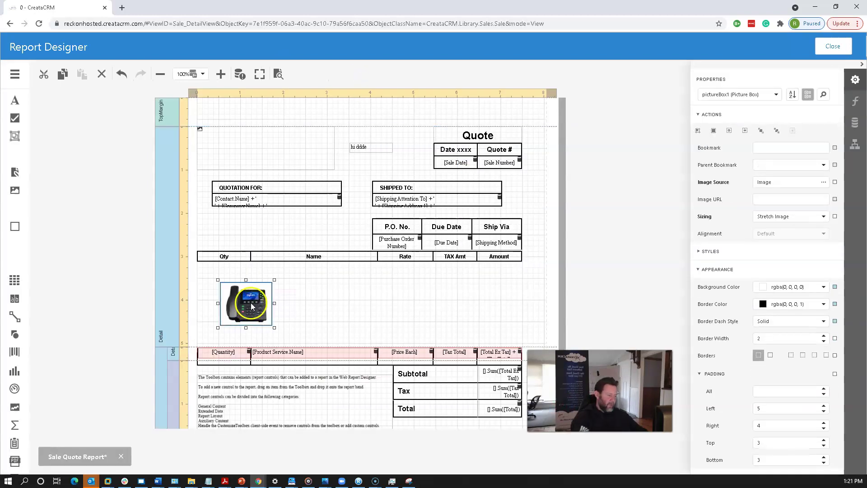
{"action": "key", "text": "Delete"}
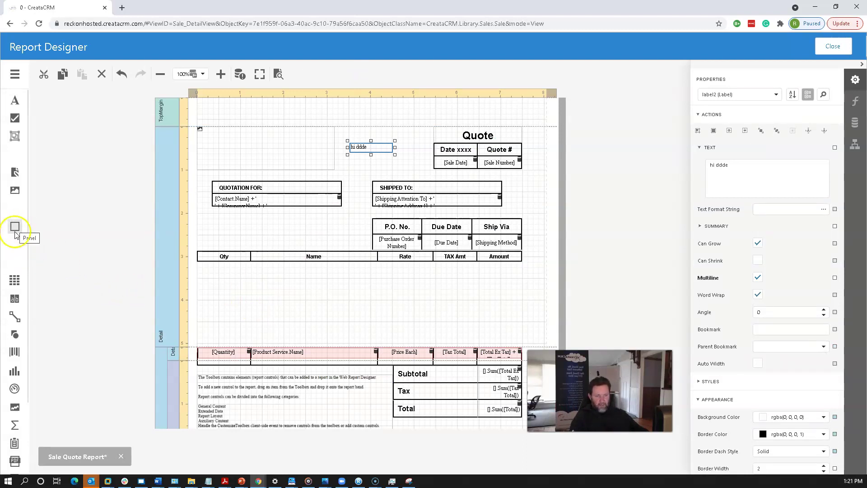
{"action": "left_click_drag", "start_coordinate": [16, 287], "coordinate": [17, 305]}
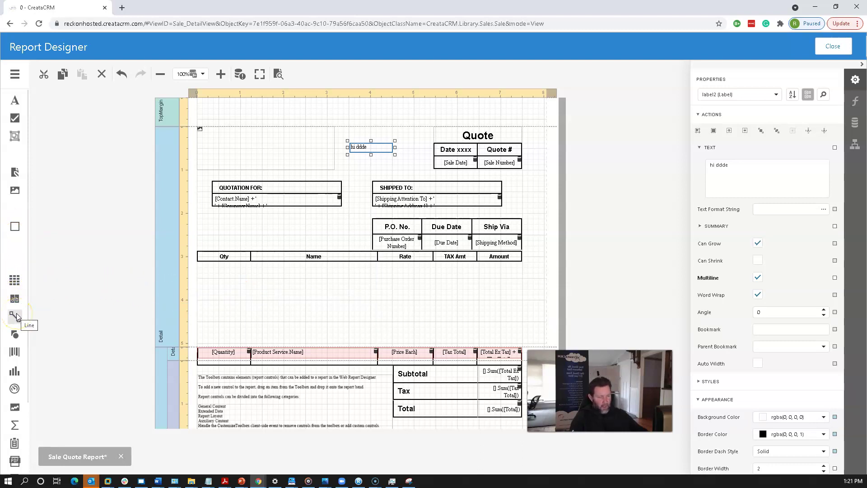
{"action": "scroll", "coordinate": [20, 318], "scroll_direction": "down", "scroll_amount": 2}
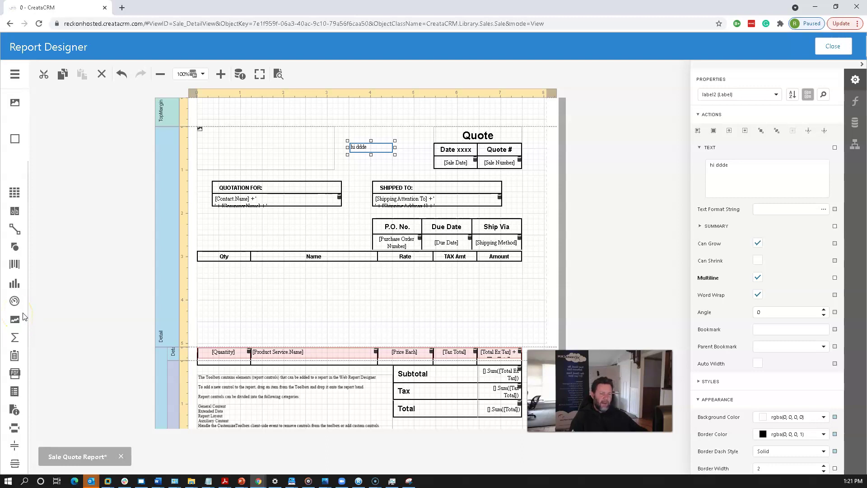
{"action": "left_click", "coordinate": [18, 379]}
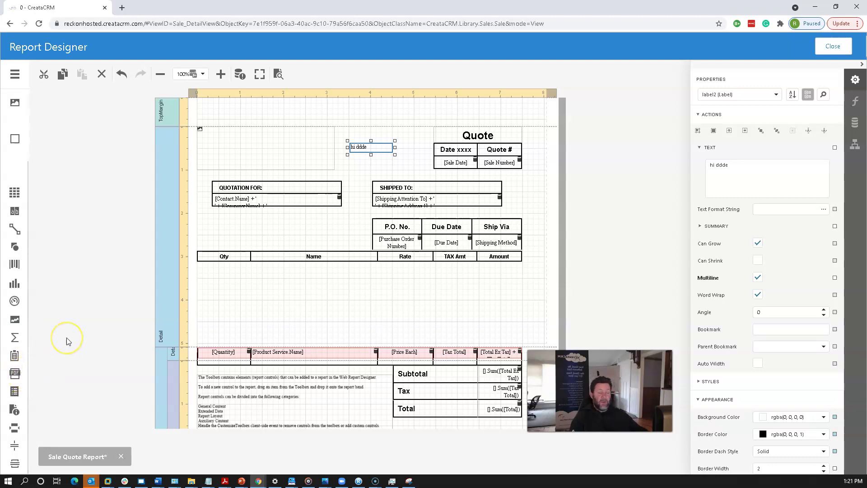
{"action": "left_click", "coordinate": [81, 320]}
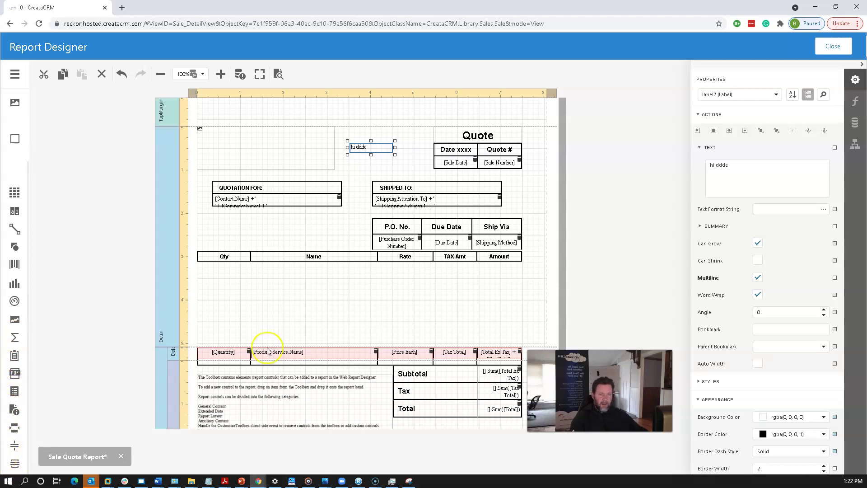
{"action": "left_click", "coordinate": [22, 468]}
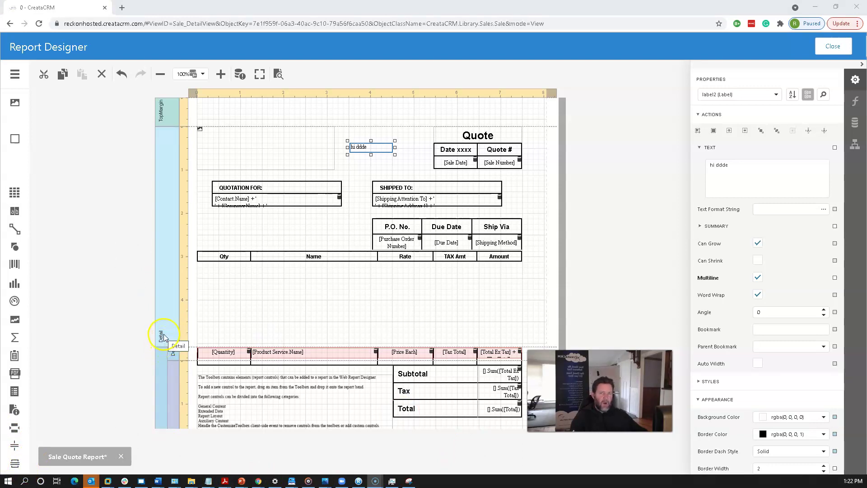
Close the Report Designer without saving the changes to Sale Quote Report
{"action": "left_click", "coordinate": [824, 46]}
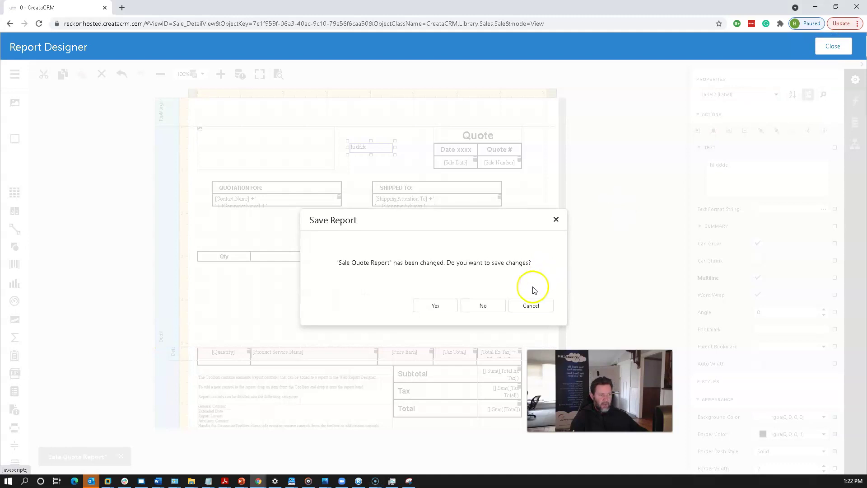
{"action": "left_click", "coordinate": [490, 308]}
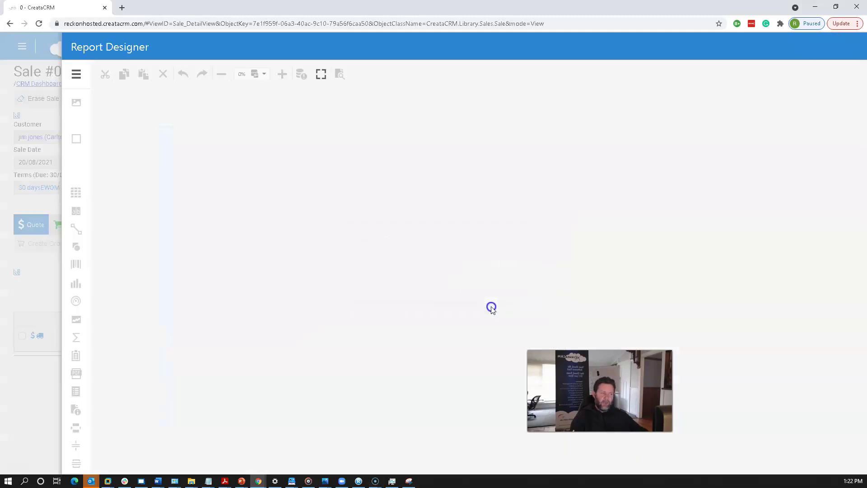
{"action": "left_click", "coordinate": [478, 238]}
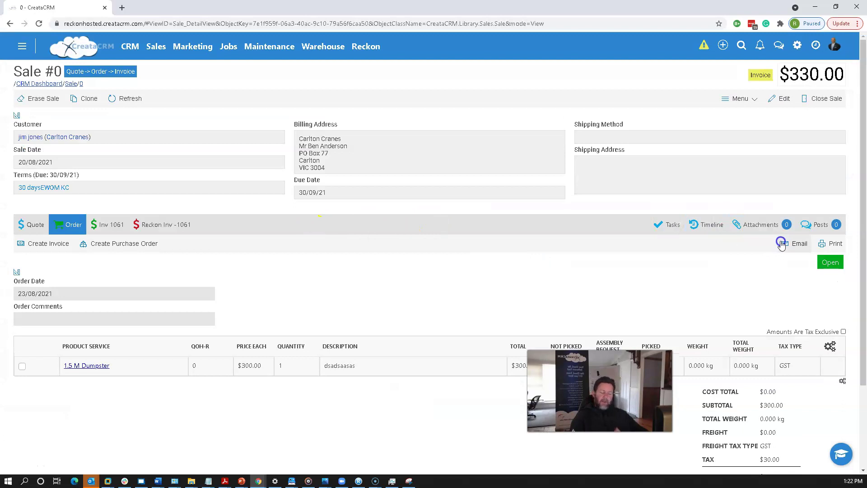
Try to make a print template inactive from the sale order's report list, and cancel the confirmation
{"action": "left_click", "coordinate": [831, 244]}
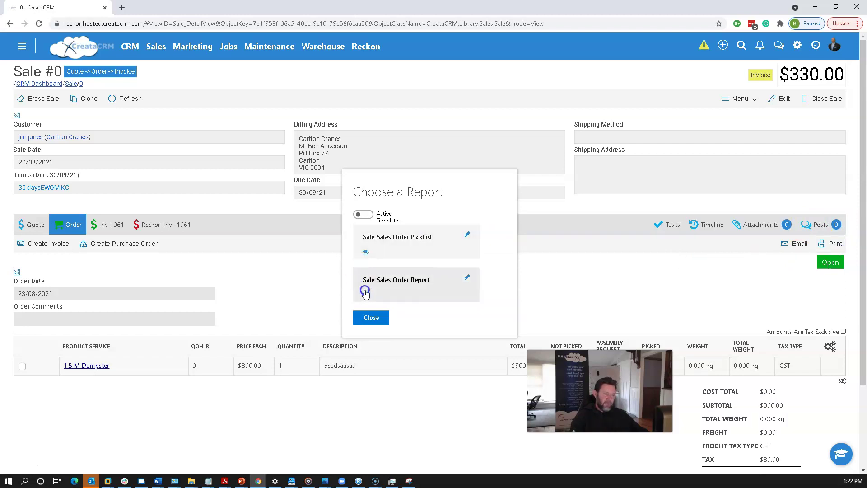
{"action": "left_click", "coordinate": [365, 255]}
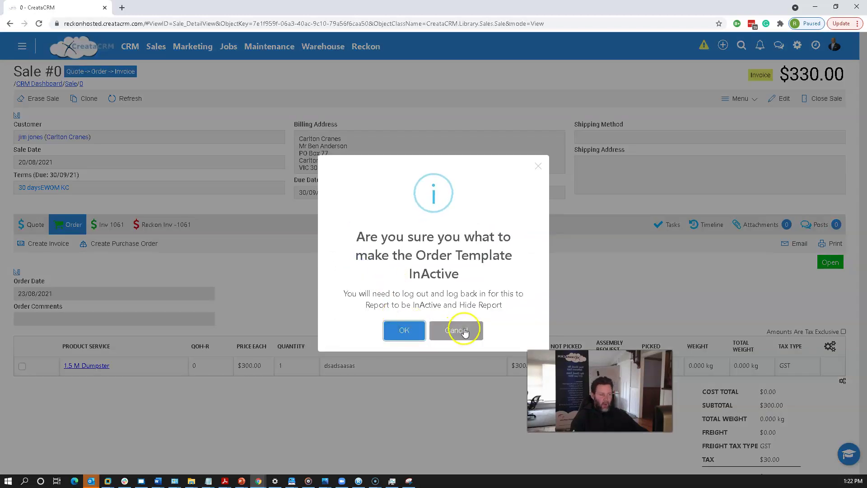
{"action": "left_click", "coordinate": [457, 327]}
View the order's print templates and the Active Templates option, and close the report list
{"action": "left_click", "coordinate": [844, 250]}
{"action": "left_click", "coordinate": [363, 214]}
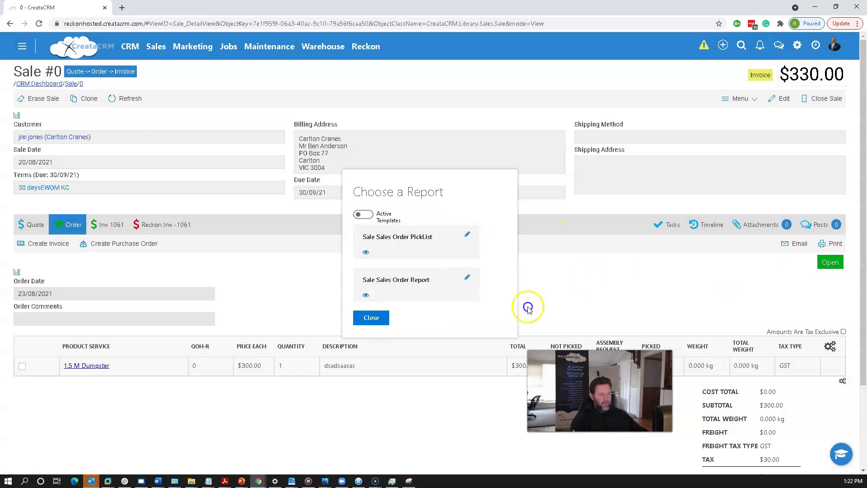
{"action": "left_click", "coordinate": [370, 317]}
View the quote's print templates and the Active Templates option, and close the report list
{"action": "left_click", "coordinate": [35, 225]}
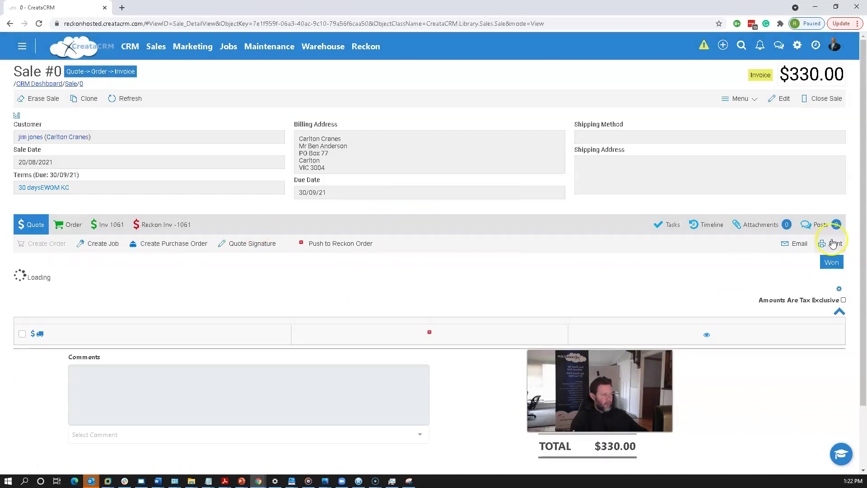
{"action": "left_click", "coordinate": [833, 244]}
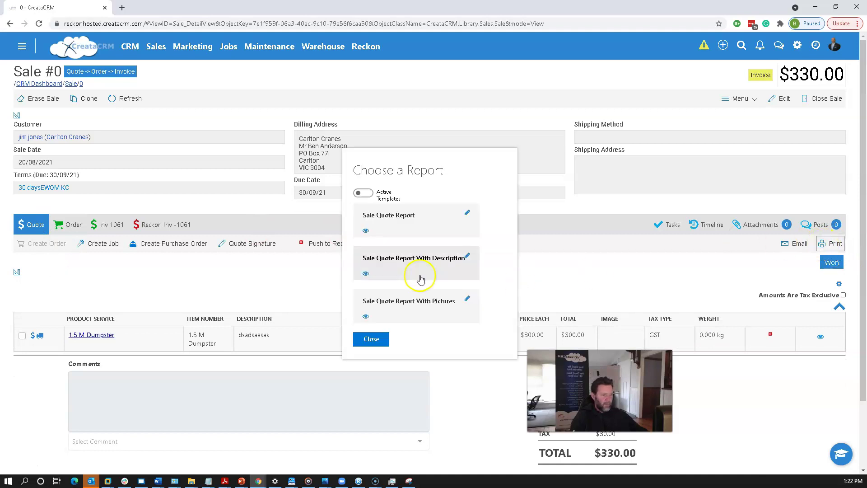
{"action": "left_click", "coordinate": [362, 194]}
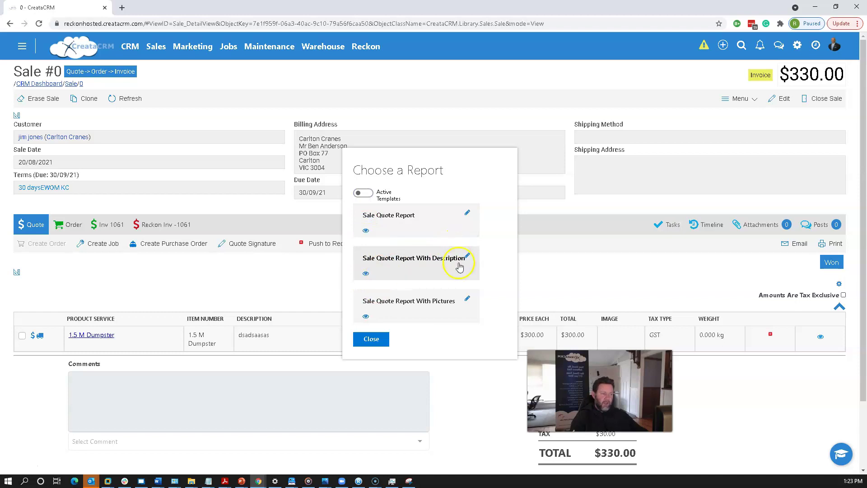
{"action": "left_click", "coordinate": [372, 341]}
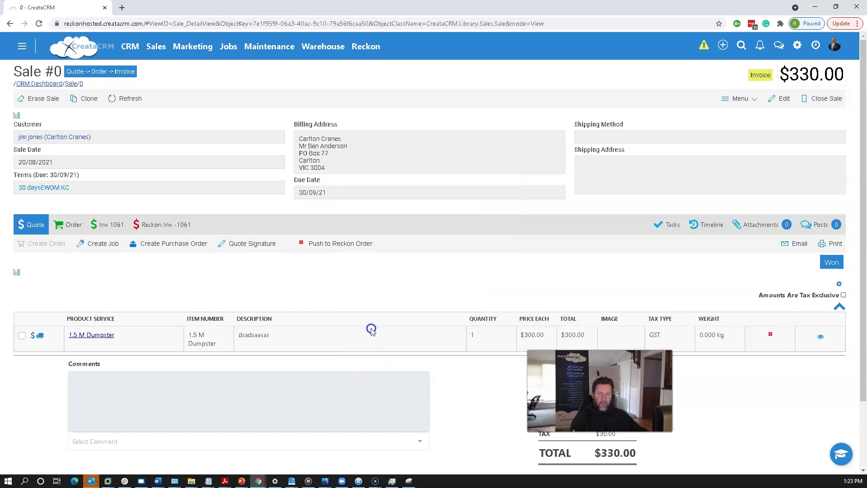